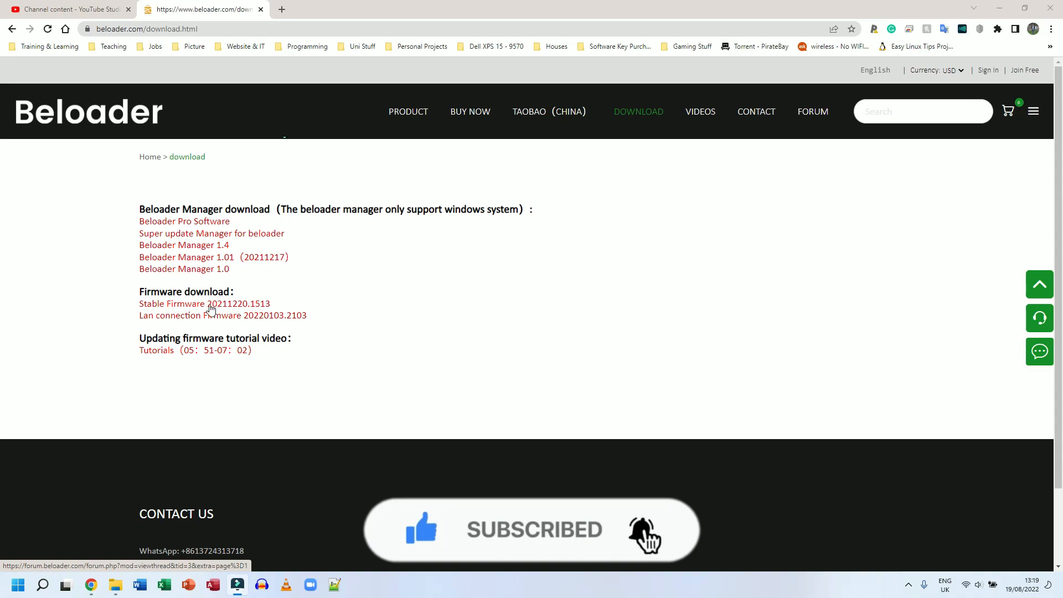
- Download ManagerDriver 1.0 and Super Manager 1.3 from the Super update Manager forum thread, closing the advert and the MediaFire page
{"action": "left_click", "coordinate": [262, 237]}
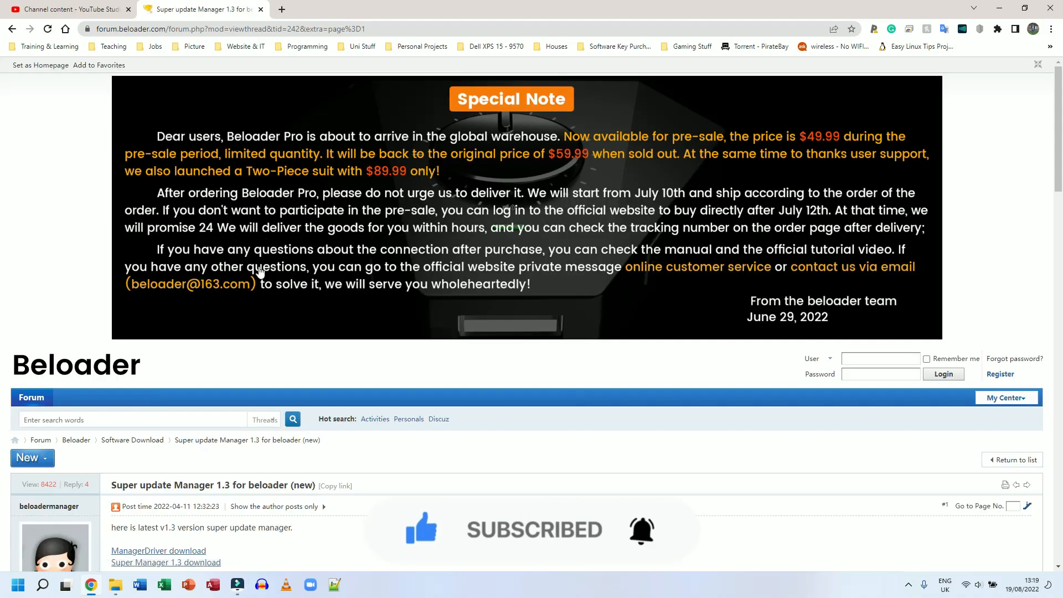
{"action": "scroll", "coordinate": [222, 361], "scroll_direction": "down", "scroll_amount": 2}
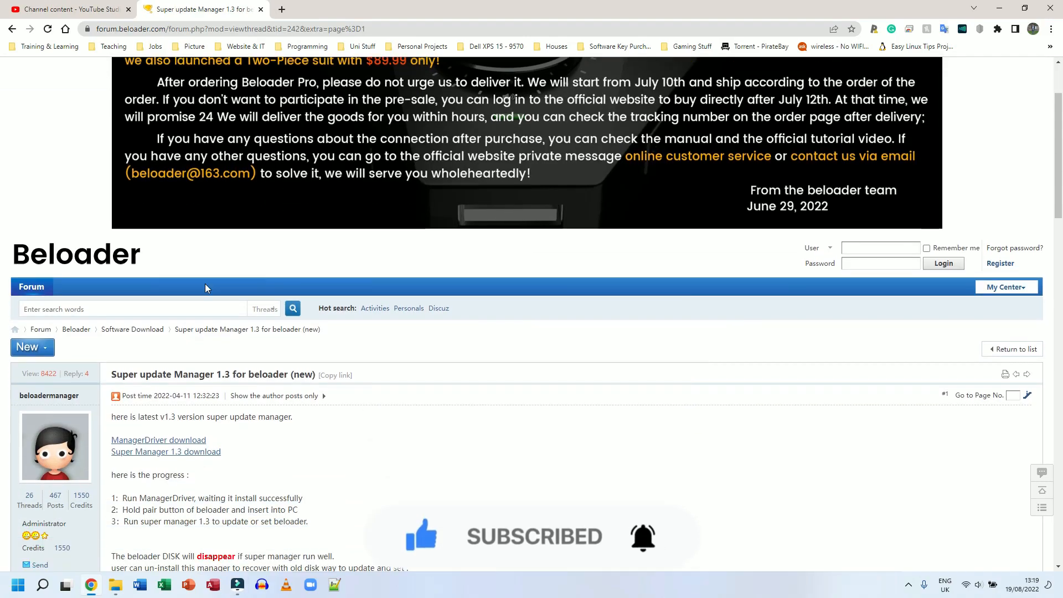
{"action": "left_click", "coordinate": [187, 442]}
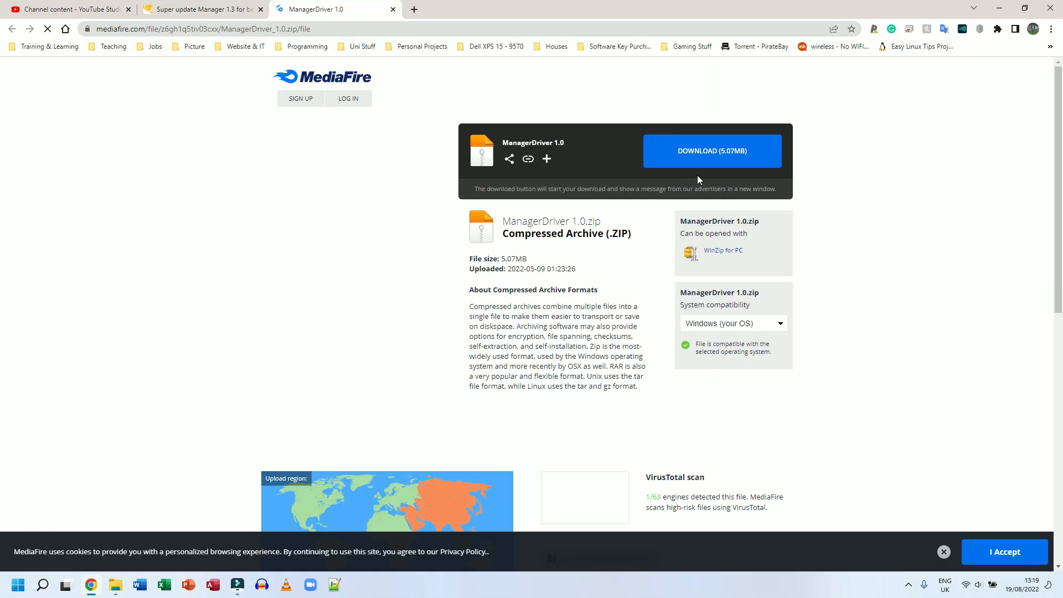
{"action": "left_click", "coordinate": [713, 155]}
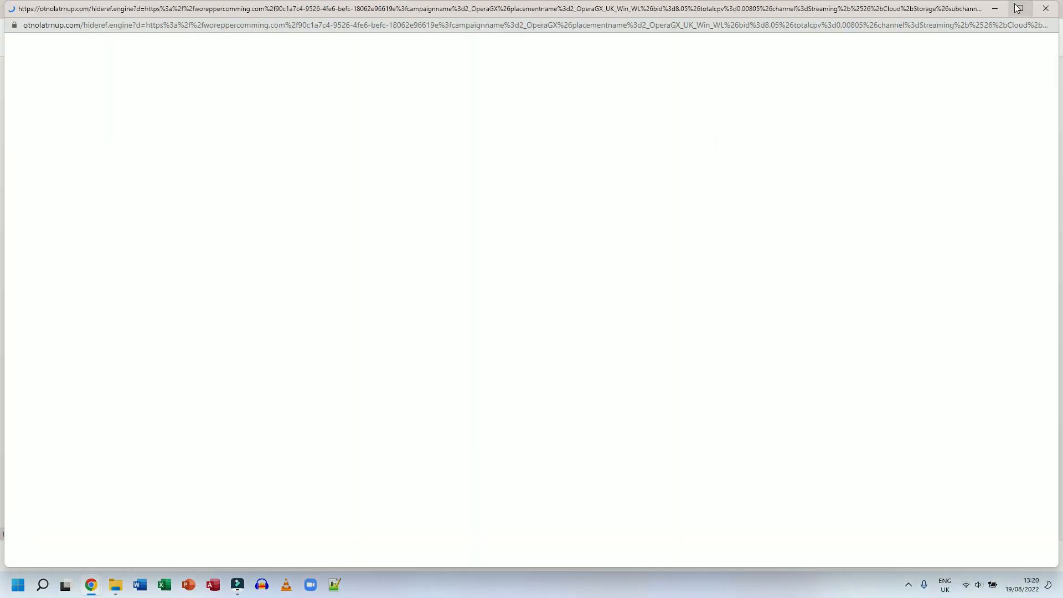
{"action": "left_click", "coordinate": [1046, 8]}
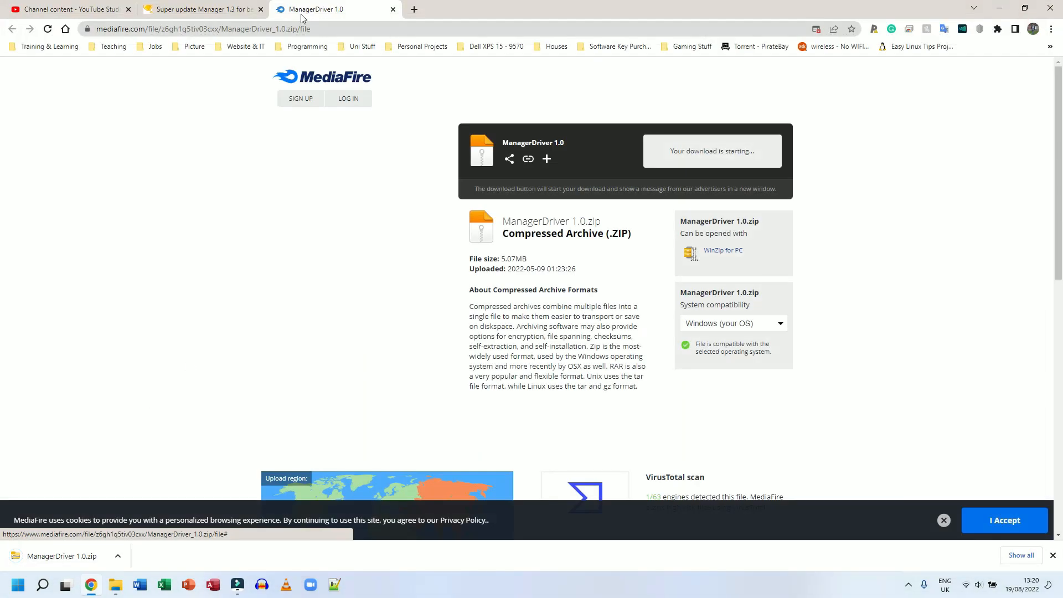
{"action": "left_click", "coordinate": [393, 10]}
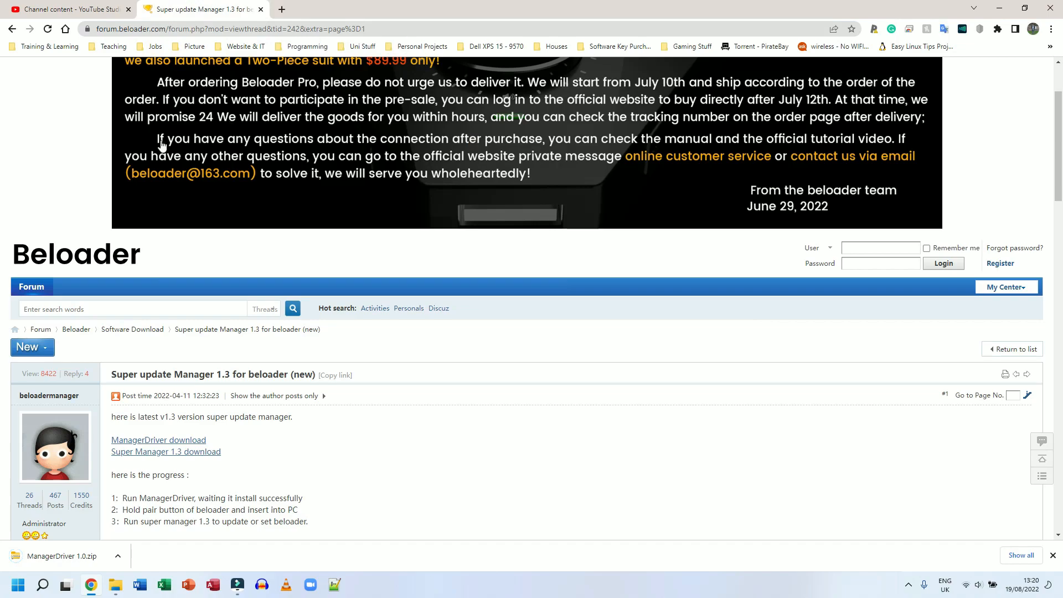
{"action": "left_click", "coordinate": [135, 456]}
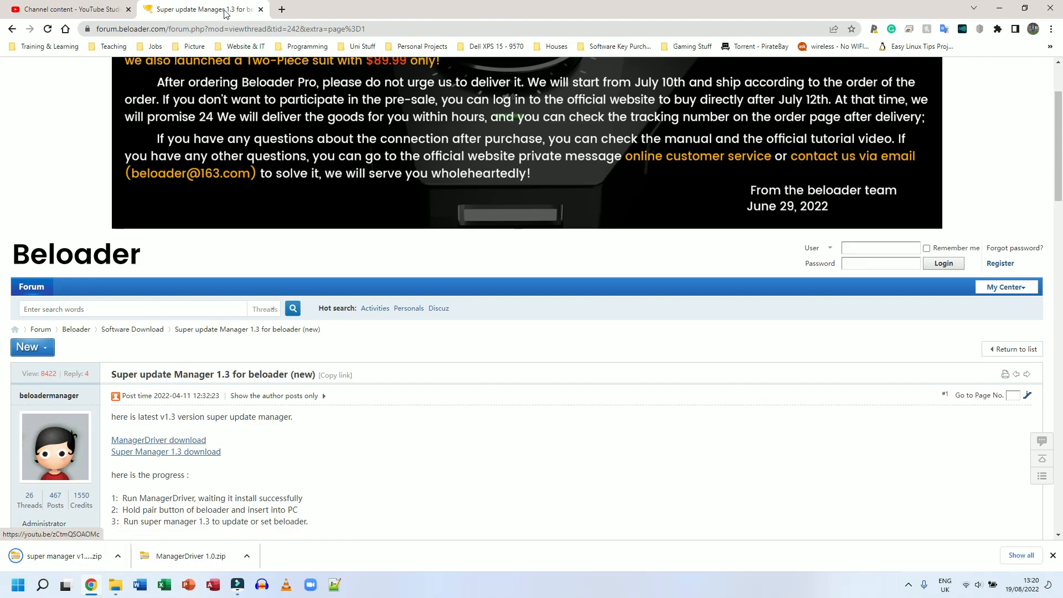
- Return to the Beloader download page and download the Stable Firmware 20211220.1513 attachment from its forum thread
{"action": "left_click", "coordinate": [11, 30]}
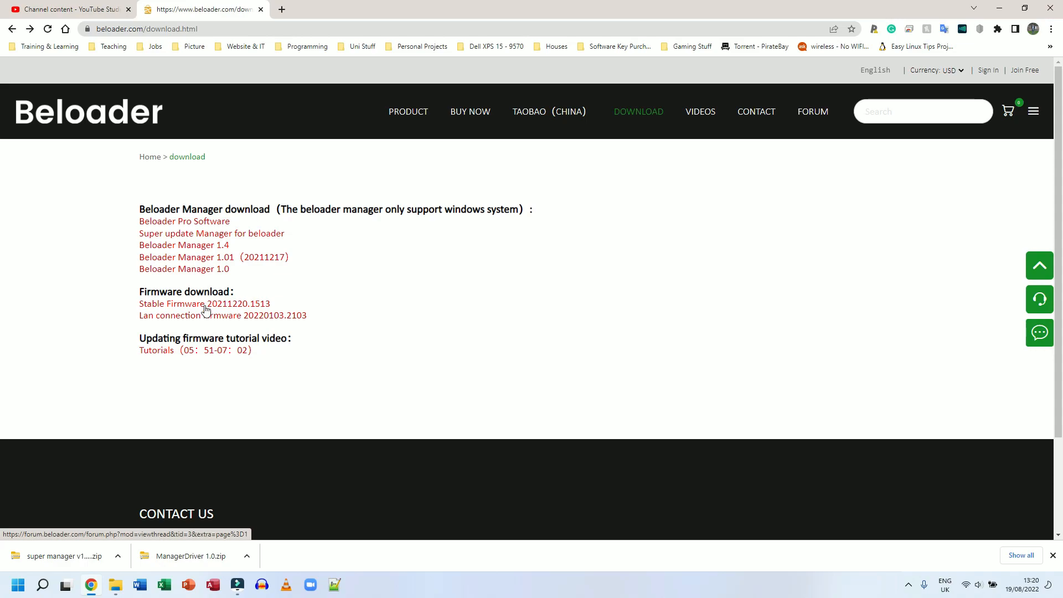
{"action": "left_click", "coordinate": [205, 306]}
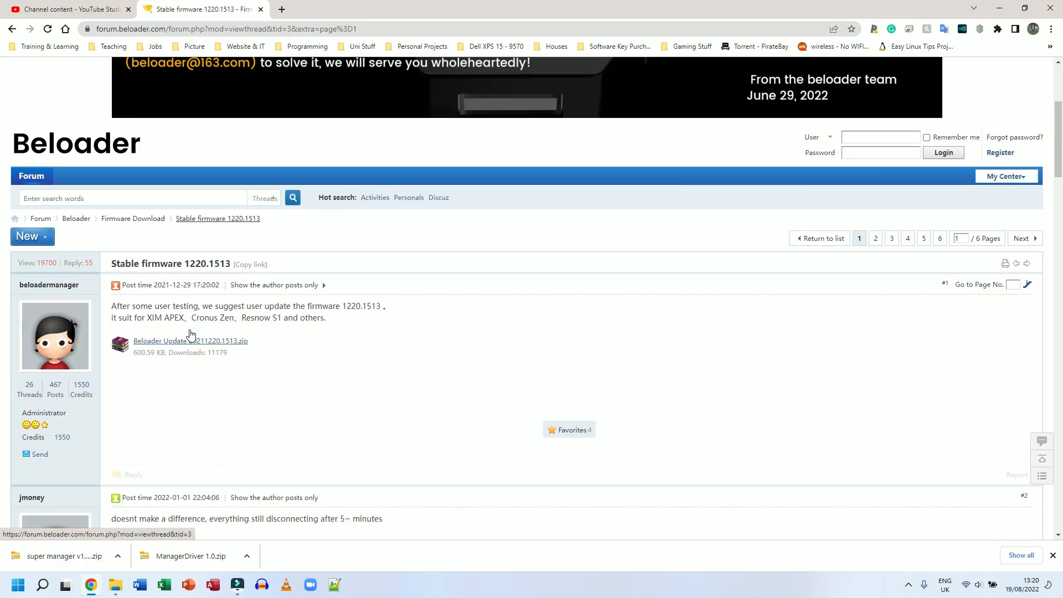
{"action": "scroll", "coordinate": [197, 324], "scroll_direction": "down", "scroll_amount": 4}
{"action": "left_click", "coordinate": [178, 341]}
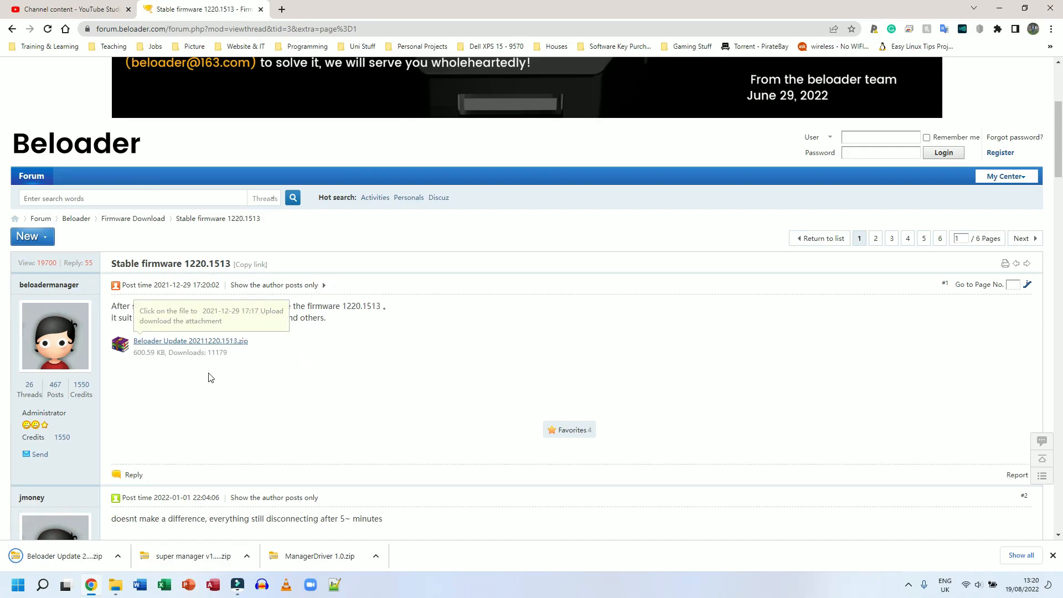
- Extract the BeloaderManager V1.4 archive in Downloads to its default destination folder
{"action": "left_click", "coordinate": [221, 87]}
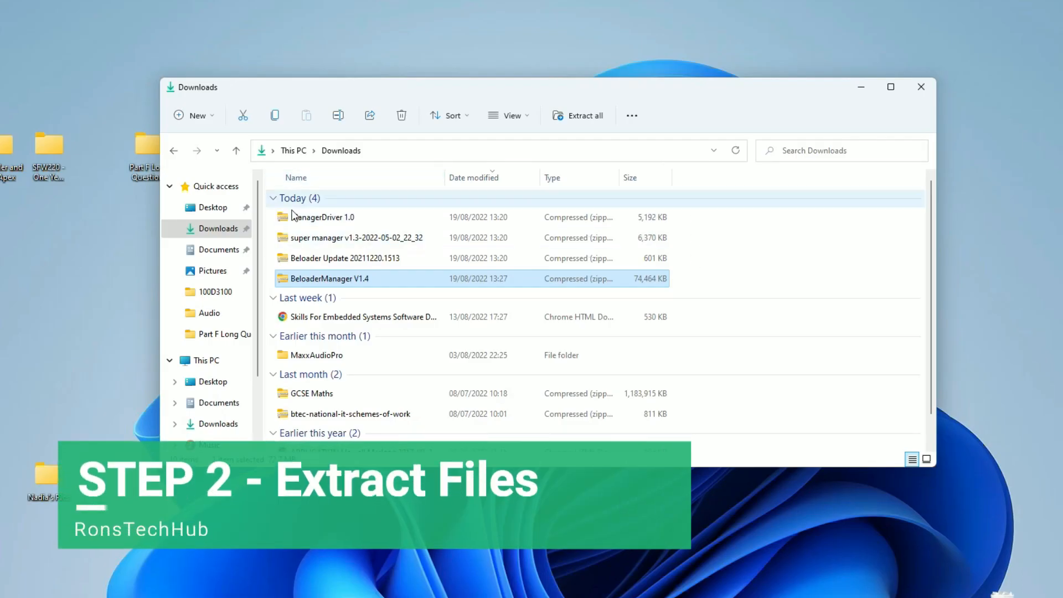
{"action": "left_click_drag", "start_coordinate": [276, 222], "coordinate": [284, 280]}
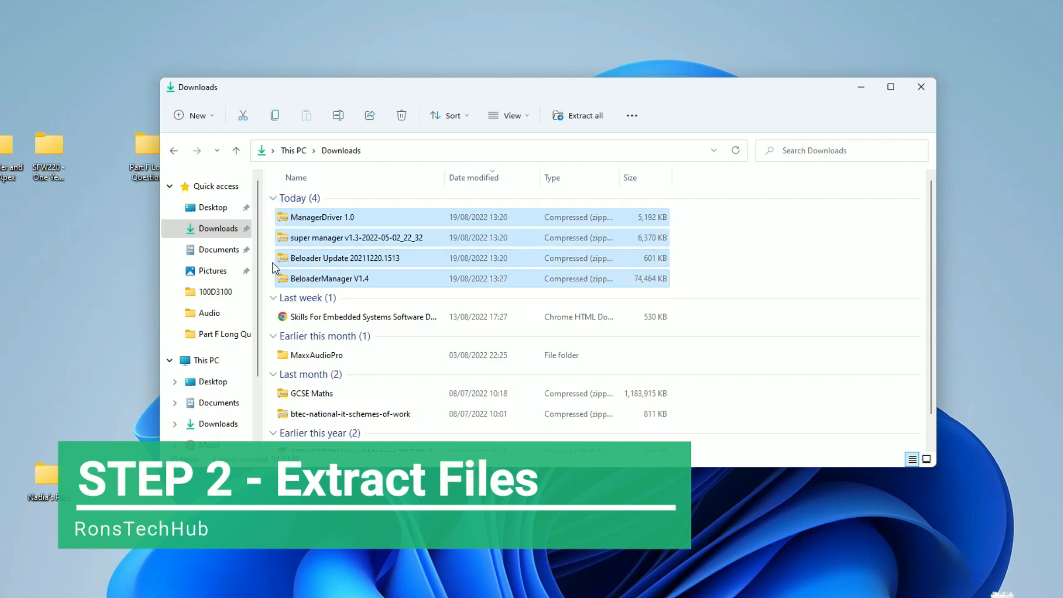
{"action": "left_click", "coordinate": [283, 279]}
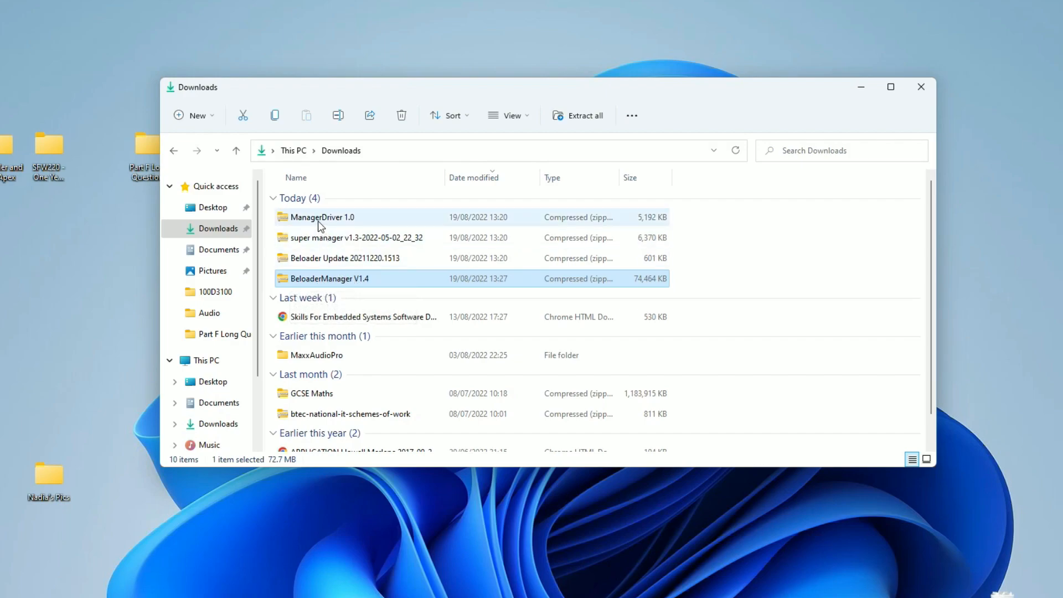
{"action": "right_click", "coordinate": [288, 280]}
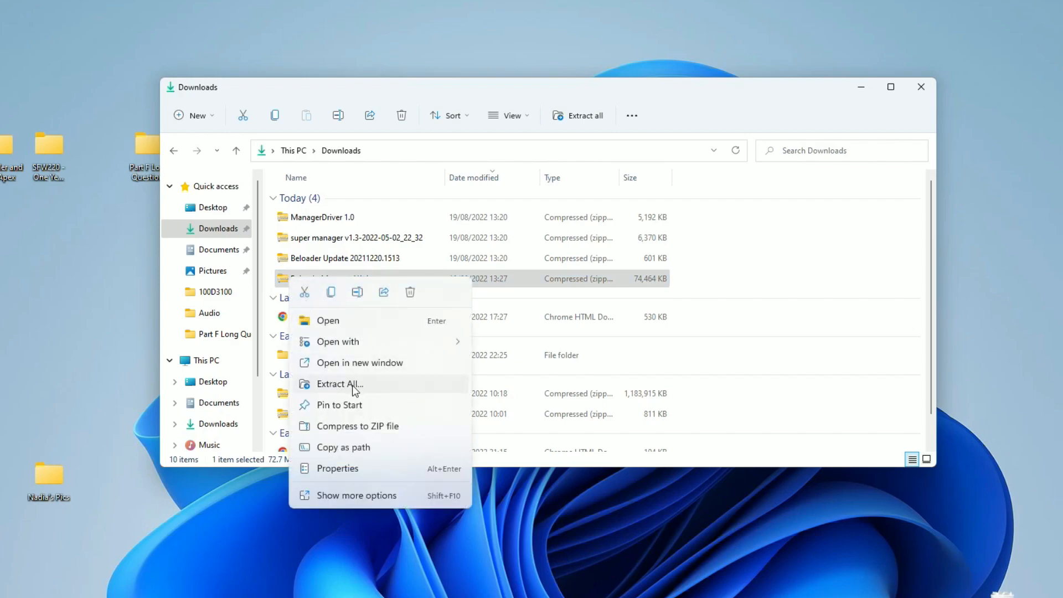
{"action": "left_click", "coordinate": [352, 502]}
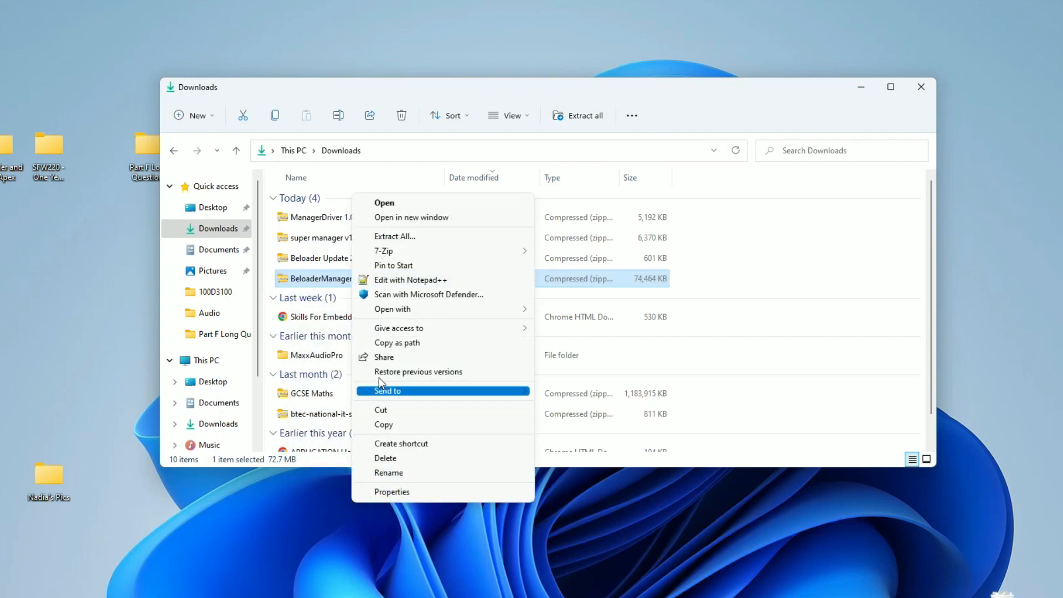
{"action": "left_click", "coordinate": [395, 237]}
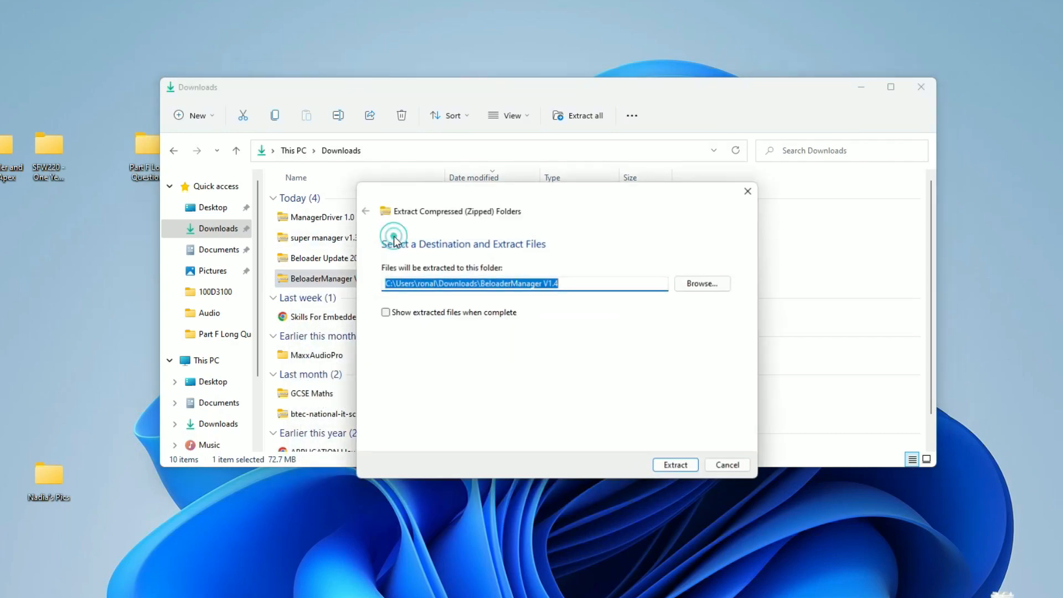
{"action": "left_click_drag", "start_coordinate": [531, 191], "coordinate": [495, 179]}
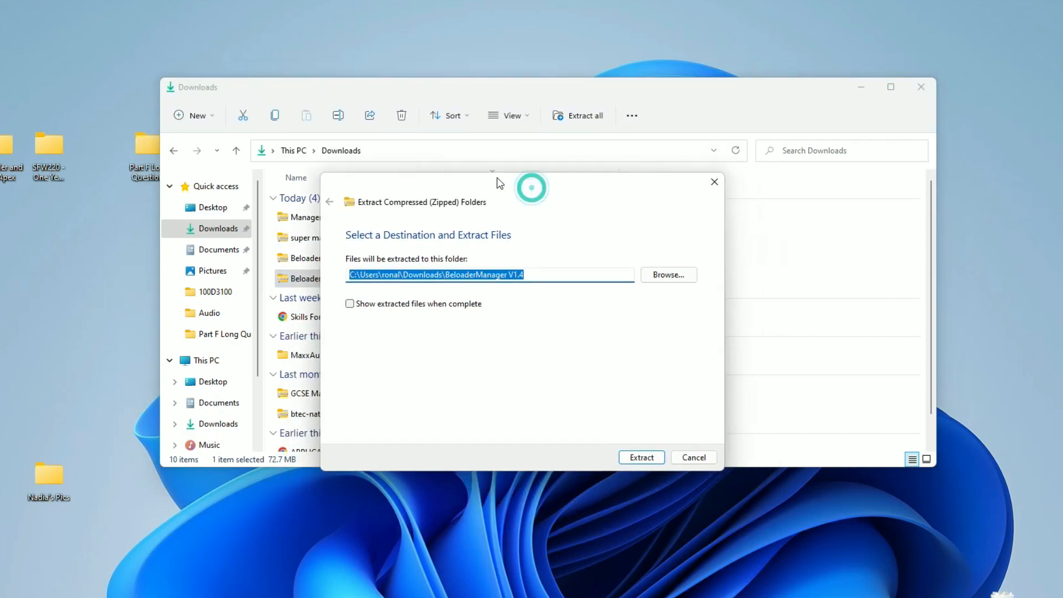
{"action": "left_click", "coordinate": [634, 451]}
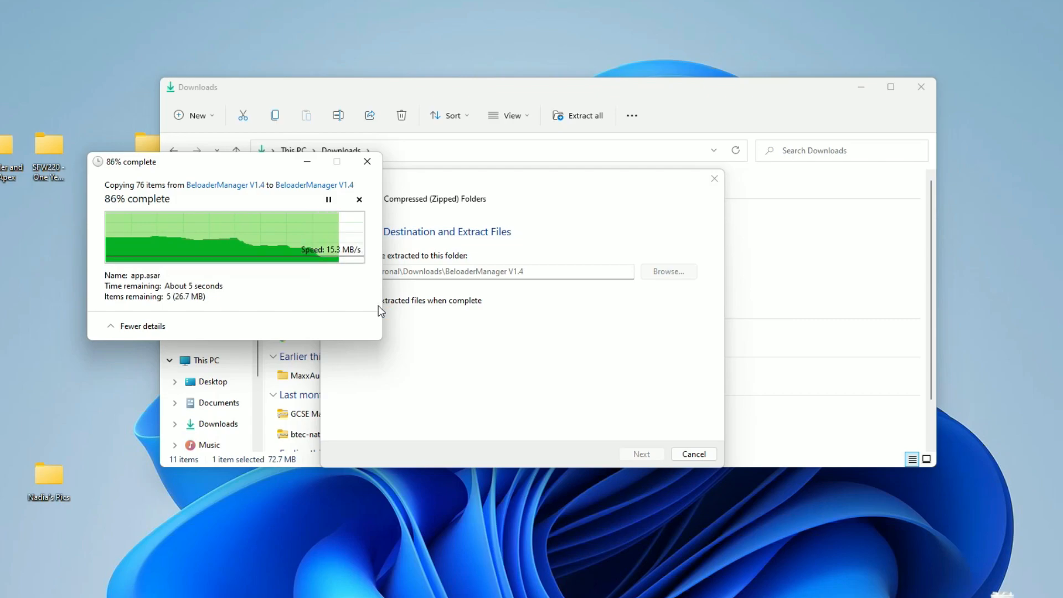
{"action": "left_click", "coordinate": [302, 300]}
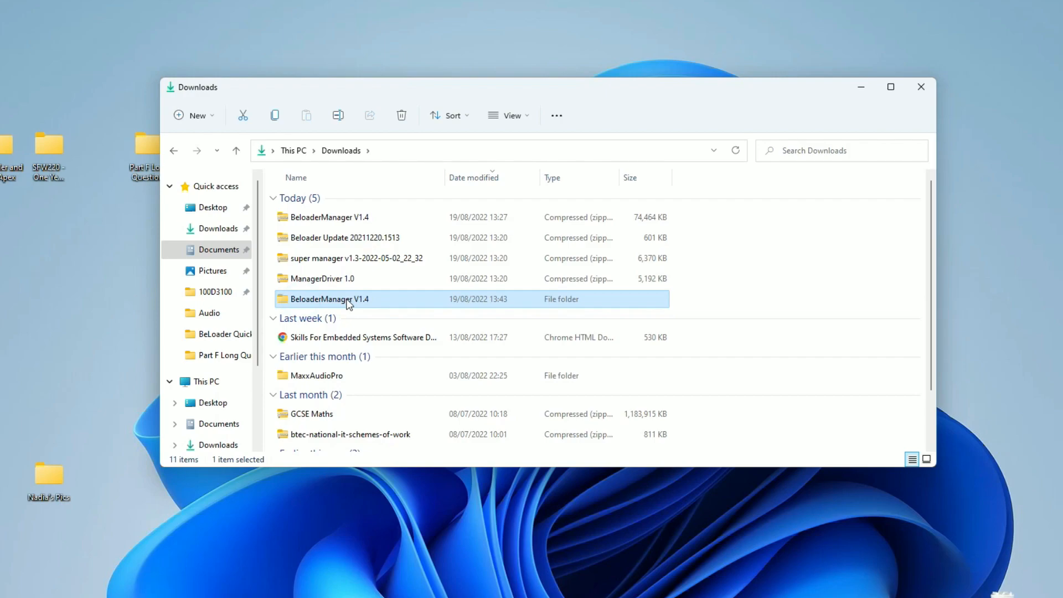
- Extract the ManagerDriver 1.0 archive to its default folder in Downloads
{"action": "left_click", "coordinate": [311, 281]}
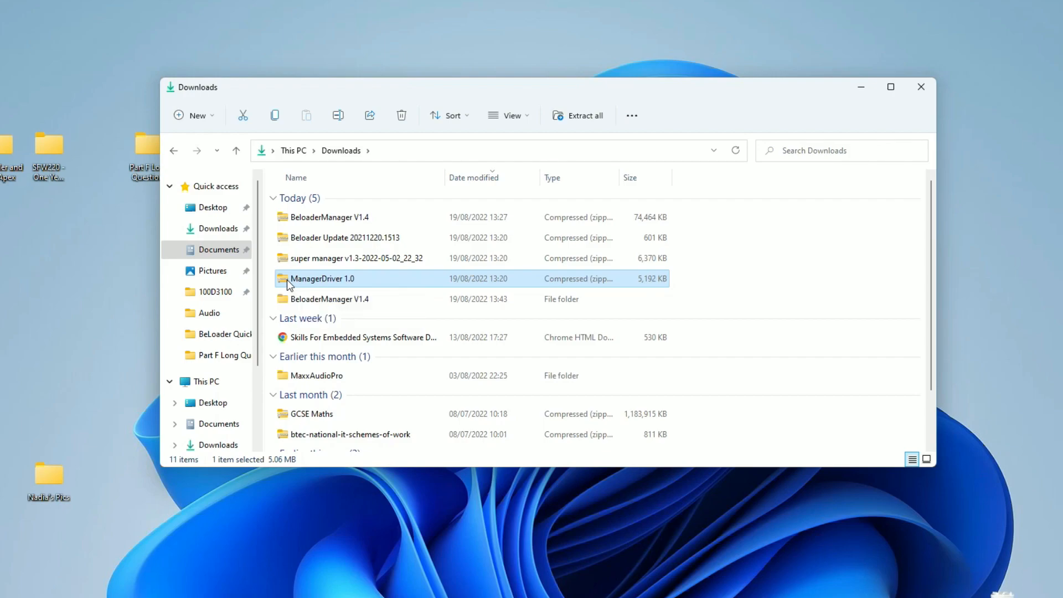
{"action": "right_click", "coordinate": [289, 284]}
{"action": "left_click", "coordinate": [327, 390]}
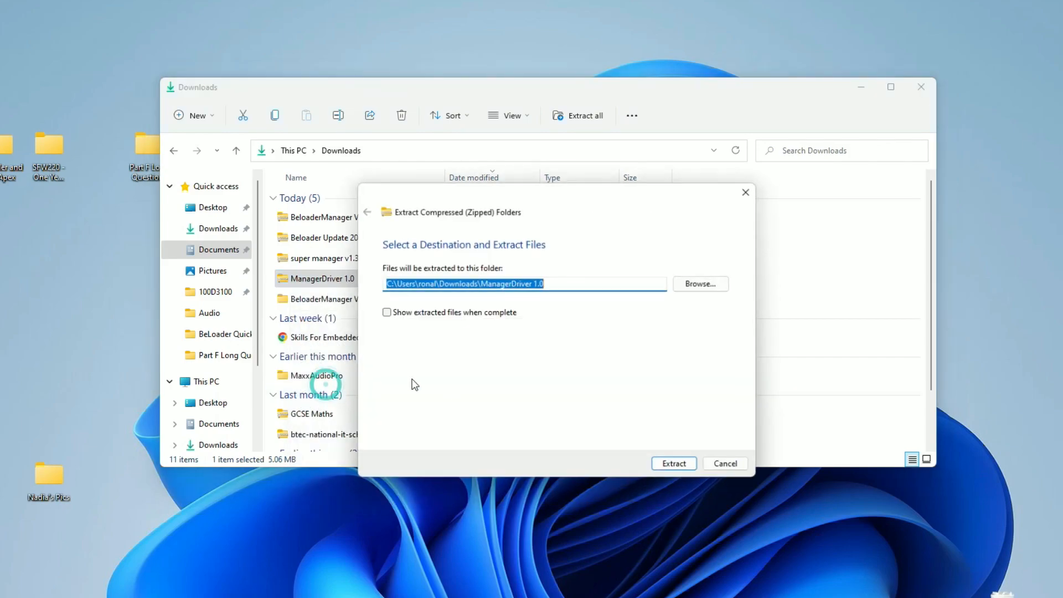
{"action": "left_click", "coordinate": [659, 463]}
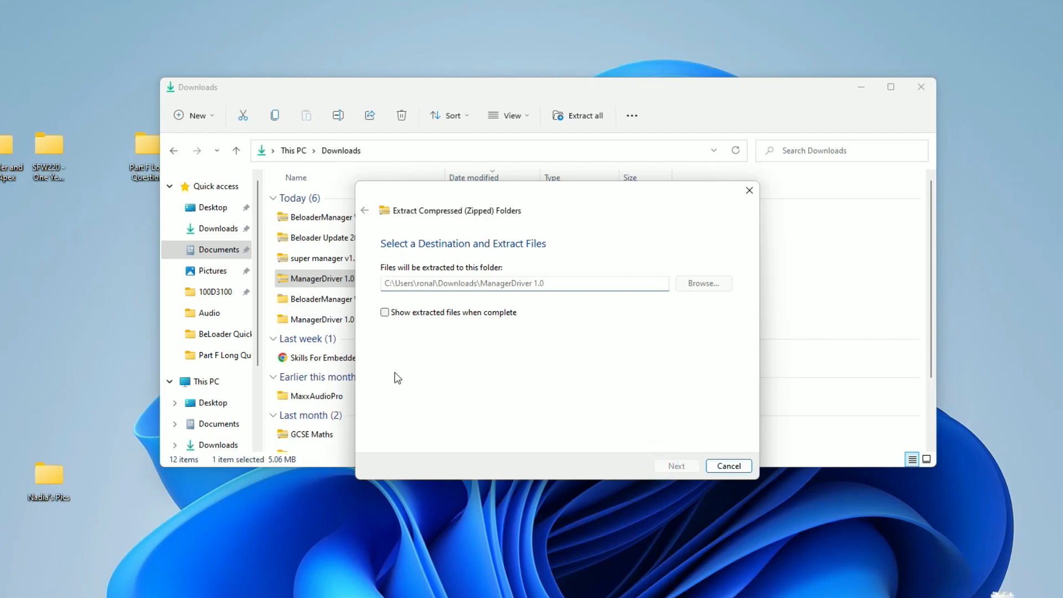
- Extract the super manager v1.3-2022-05-02_22_32 archive to its default folder in Downloads
{"action": "left_click", "coordinate": [287, 258]}
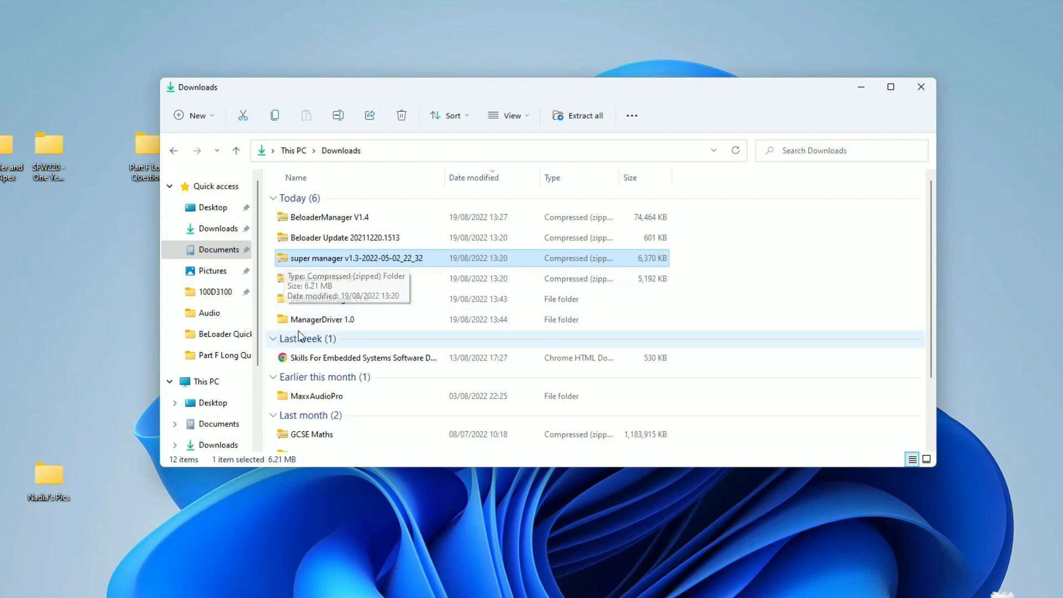
{"action": "right_click", "coordinate": [284, 258]}
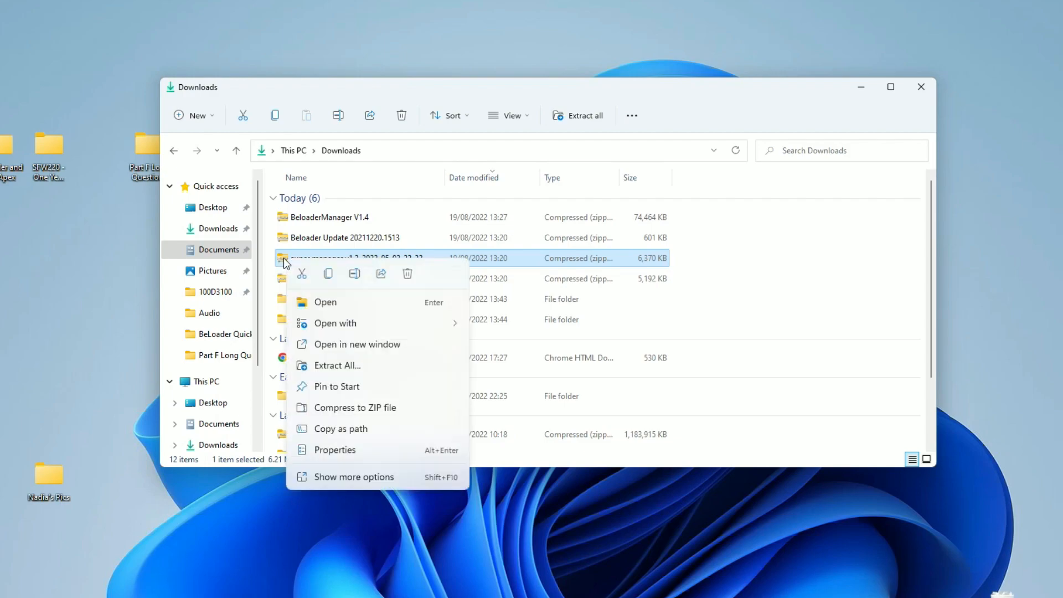
{"action": "left_click", "coordinate": [349, 367]}
{"action": "left_click", "coordinate": [675, 465]}
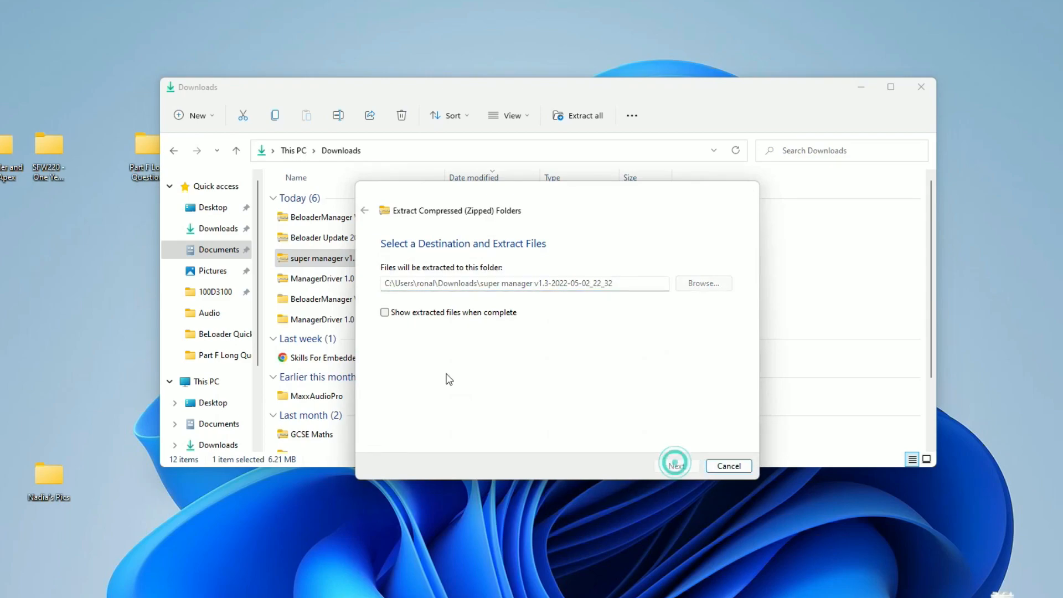
- Extract the Beloader Update 20211220.1513 archive to its default folder in Downloads
{"action": "left_click", "coordinate": [311, 237]}
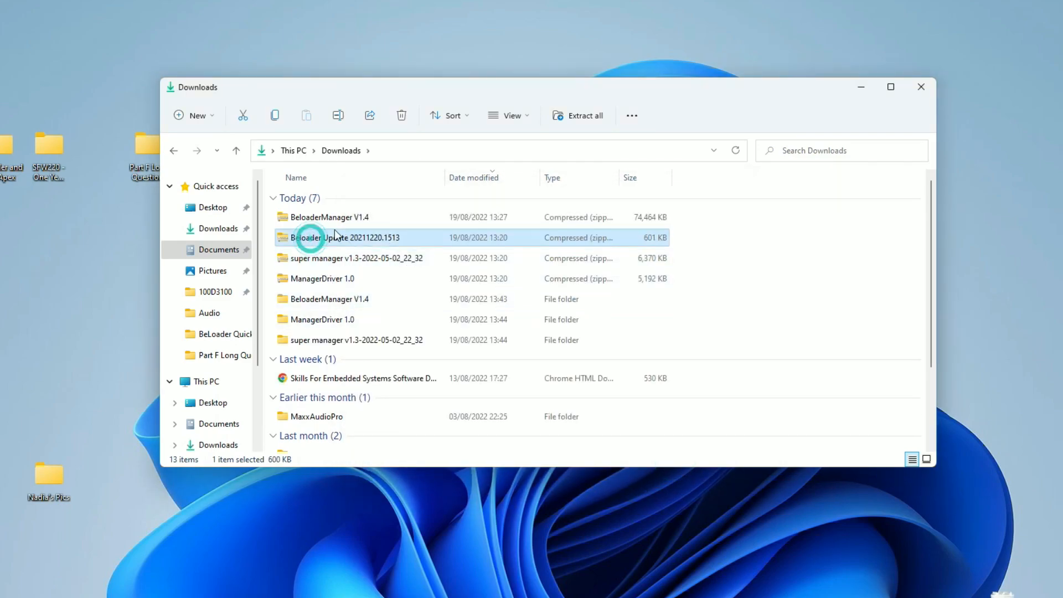
{"action": "right_click", "coordinate": [283, 237]}
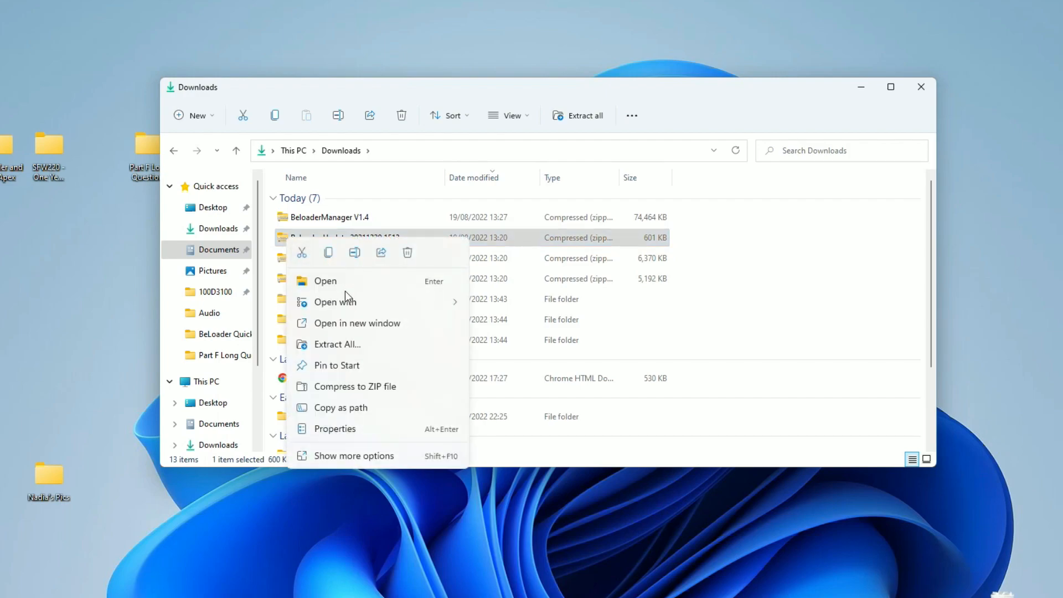
{"action": "left_click", "coordinate": [353, 340]}
{"action": "left_click", "coordinate": [671, 466]}
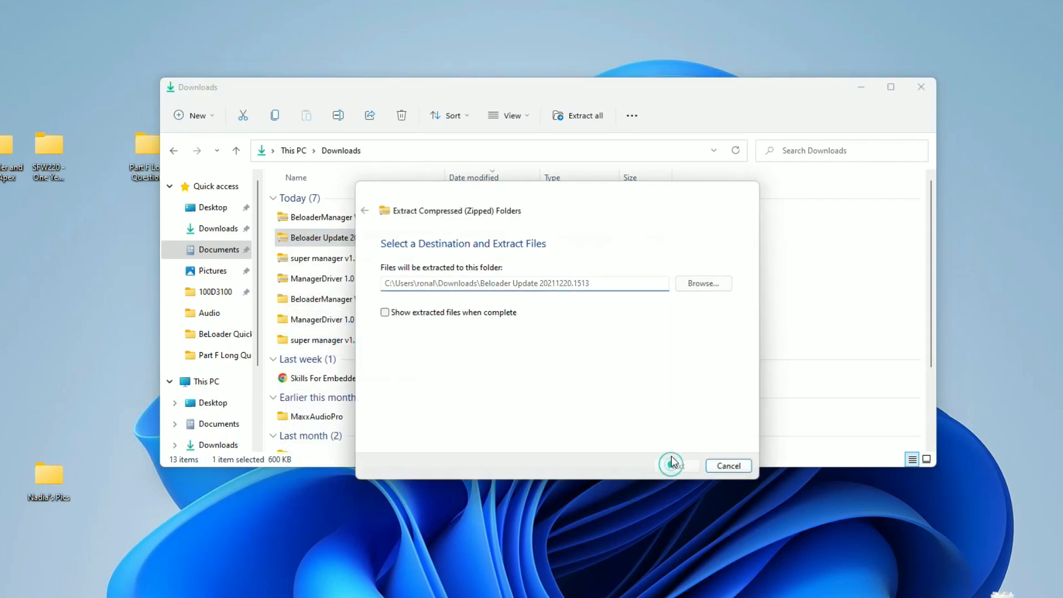
{"action": "left_click", "coordinate": [287, 260]}
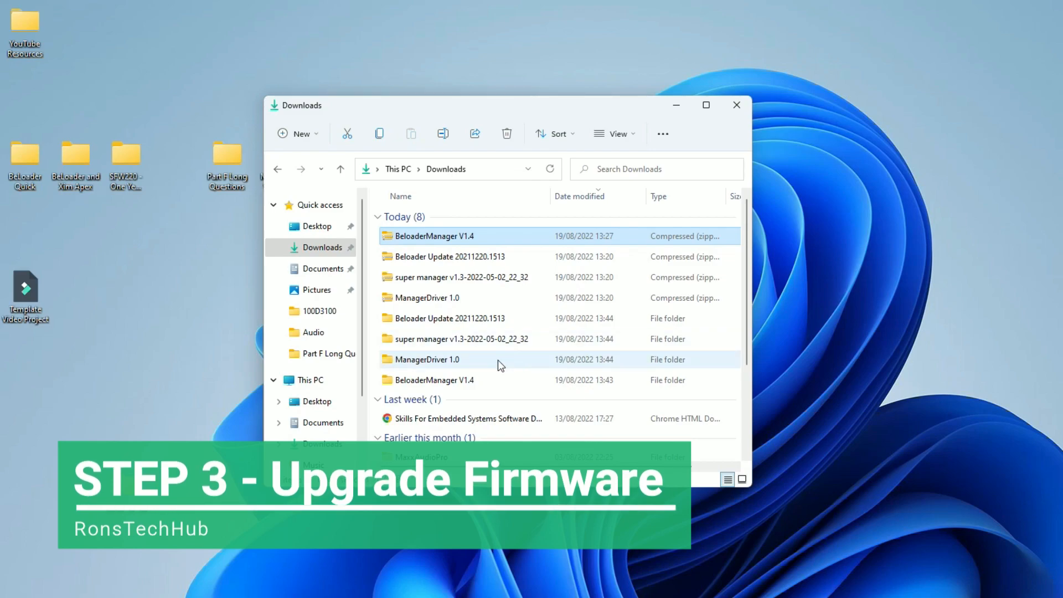
{"action": "left_click", "coordinate": [403, 343]}
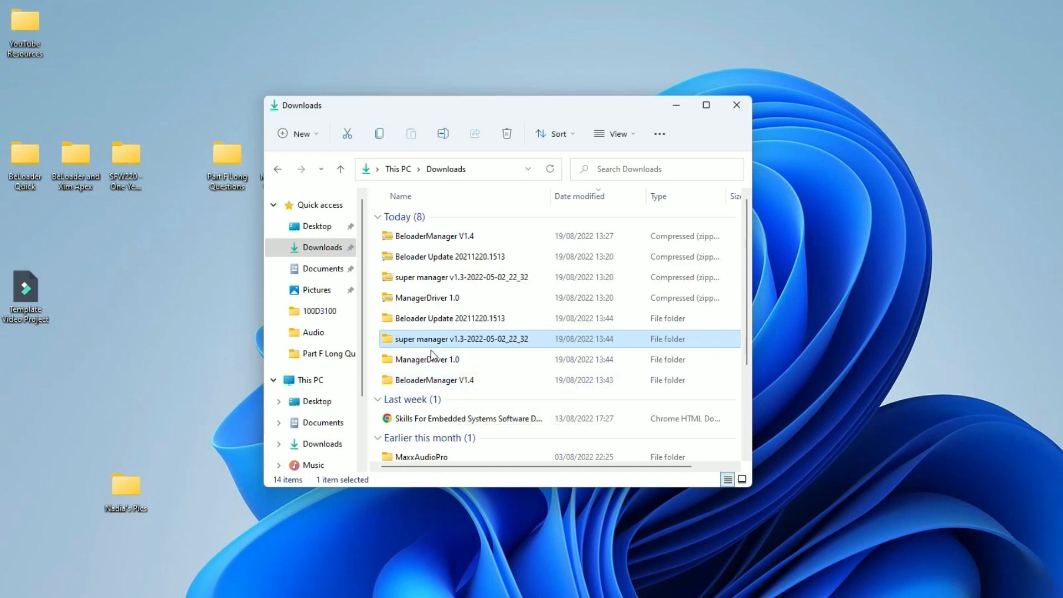
{"action": "double_click", "coordinate": [387, 342]}
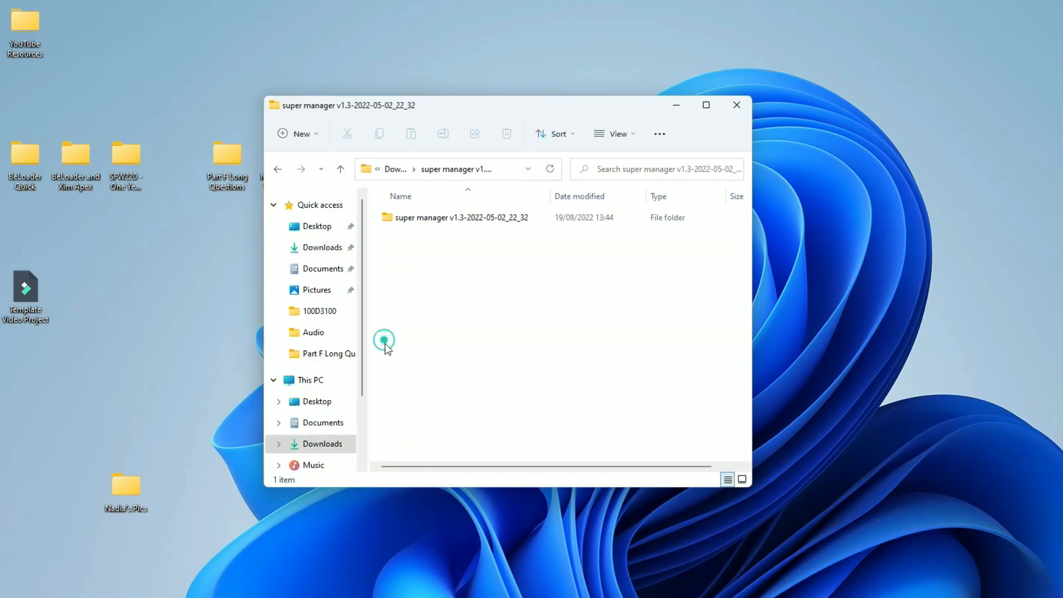
{"action": "left_click", "coordinate": [272, 169]}
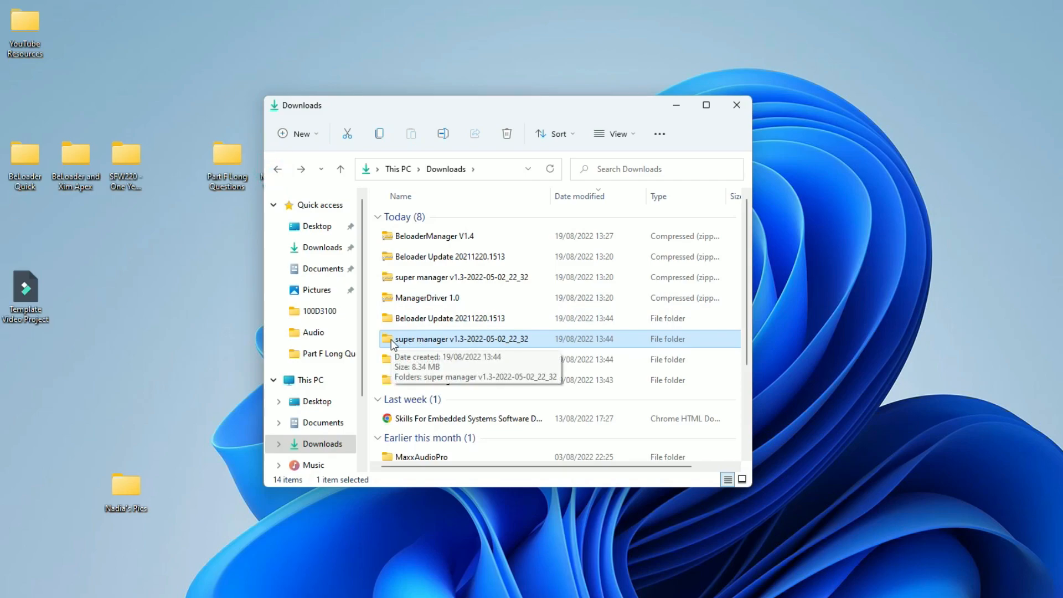
- Move the four Beloader zip archives, from BeloaderManager V1.4 through ManagerDriver 1.0, out of Downloads onto the desktop
{"action": "left_click", "coordinate": [390, 235]}
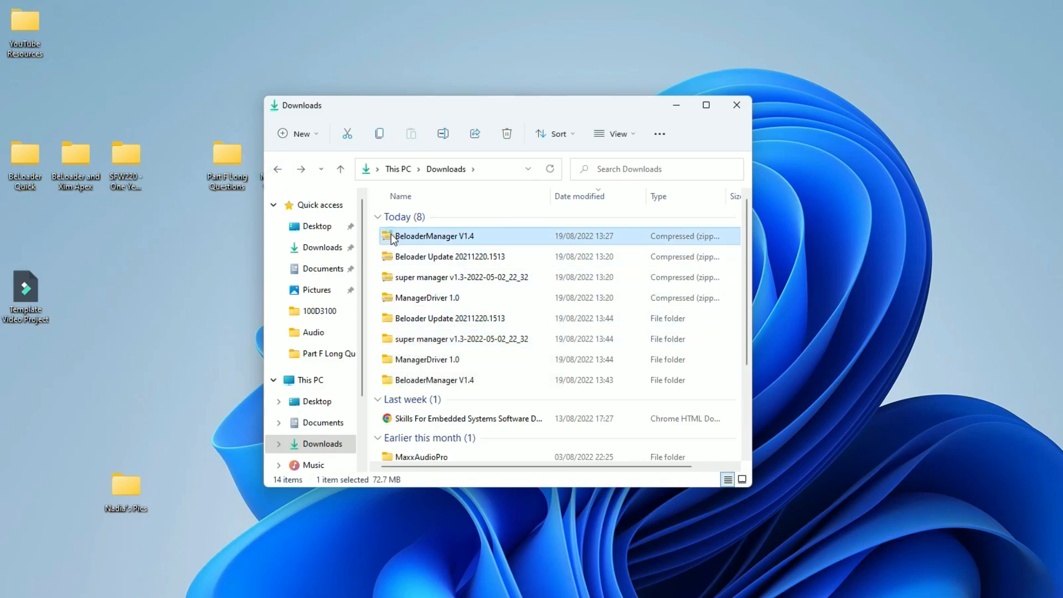
{"action": "left_click", "coordinate": [397, 299], "text": "shift"}
{"action": "left_click", "coordinate": [1014, 185]}
{"action": "key", "text": "ctrl+v"}
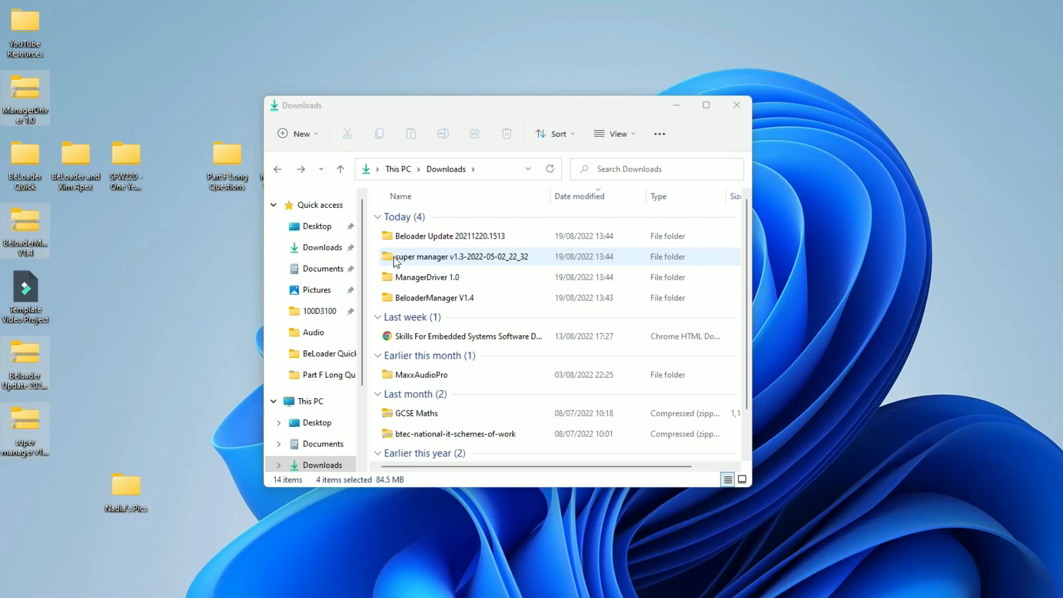
- Launch the Beloader application from the nested super manager v1.3-2022-05-02_22_32 folder in Downloads
{"action": "double_click", "coordinate": [391, 261]}
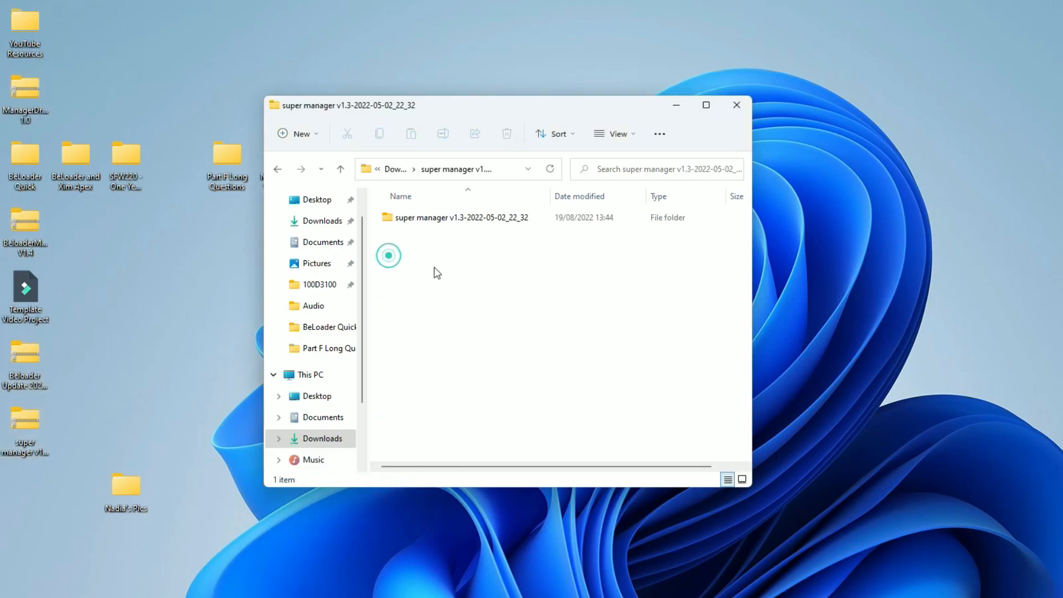
{"action": "double_click", "coordinate": [399, 218]}
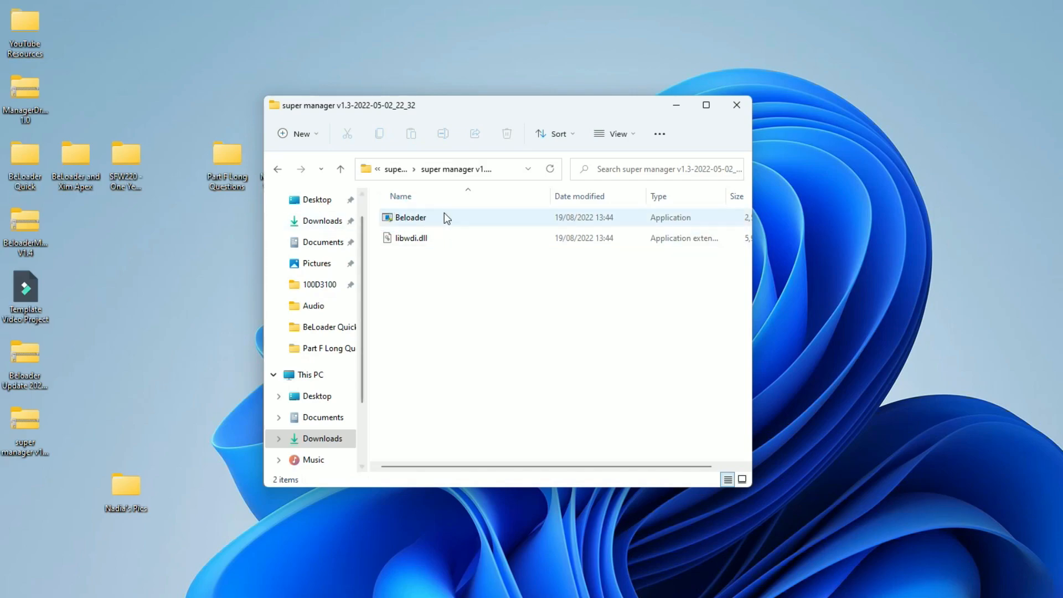
{"action": "double_click", "coordinate": [390, 220]}
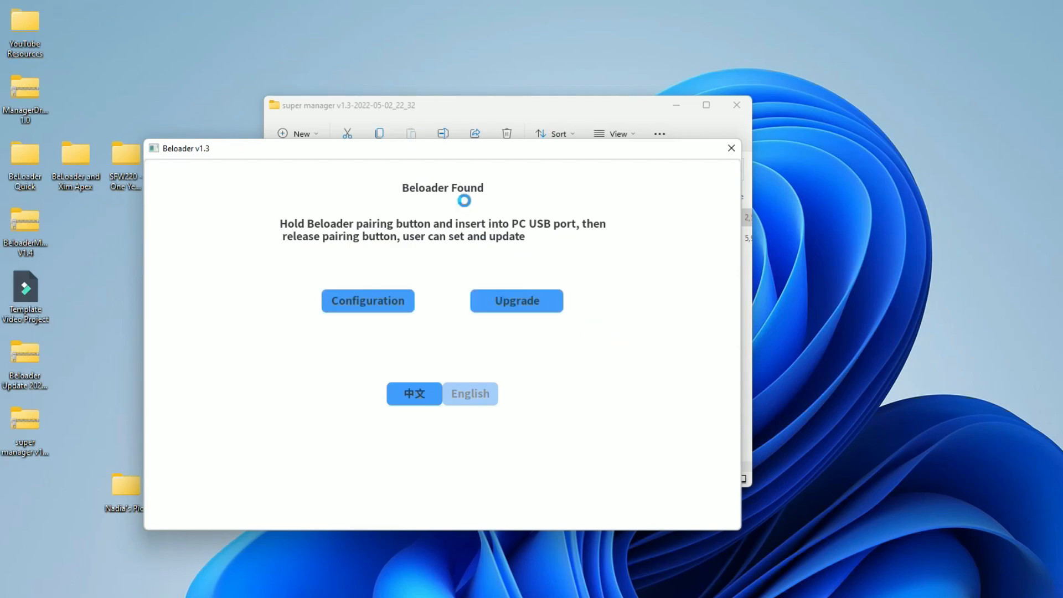
{"action": "left_click_drag", "start_coordinate": [355, 146], "coordinate": [388, 130]}
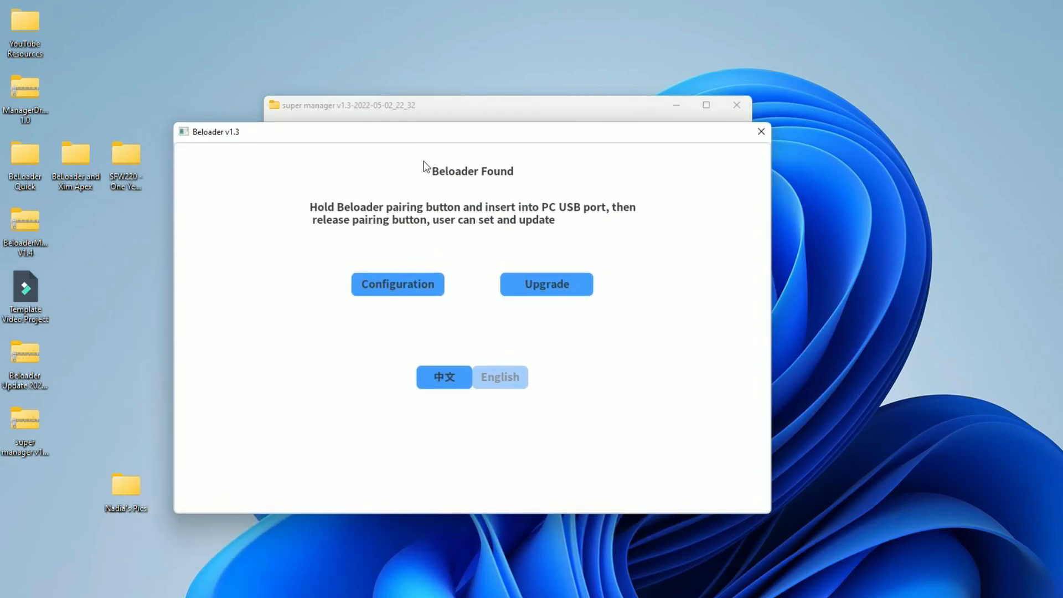
- Upgrade the Beloader firmware with update.bin from the nested Beloader Update 20211220.1513 folder in Downloads
{"action": "left_click", "coordinate": [550, 285]}
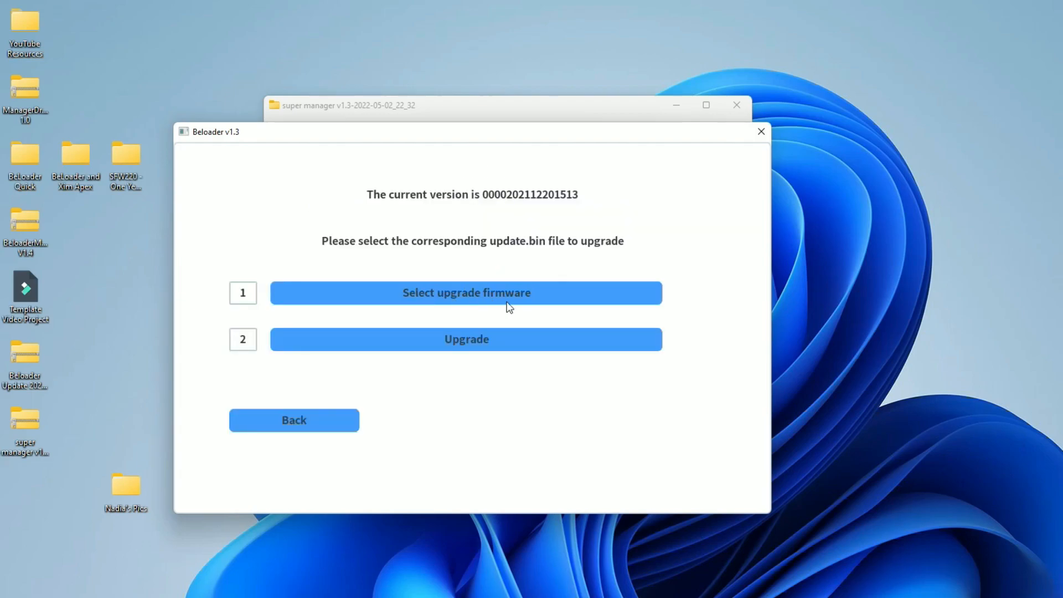
{"action": "left_click", "coordinate": [475, 302]}
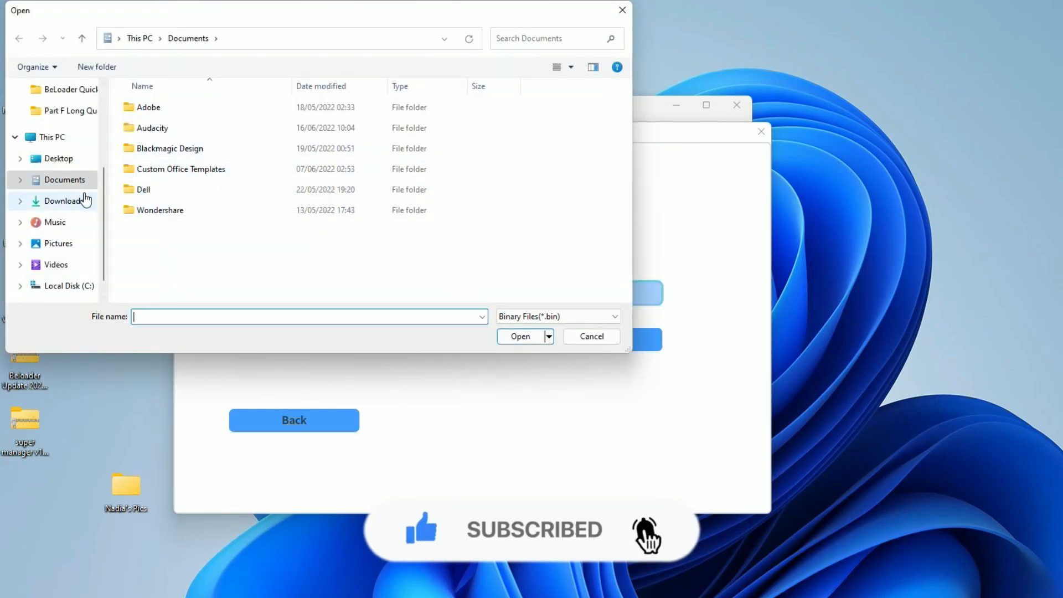
{"action": "left_click", "coordinate": [54, 209]}
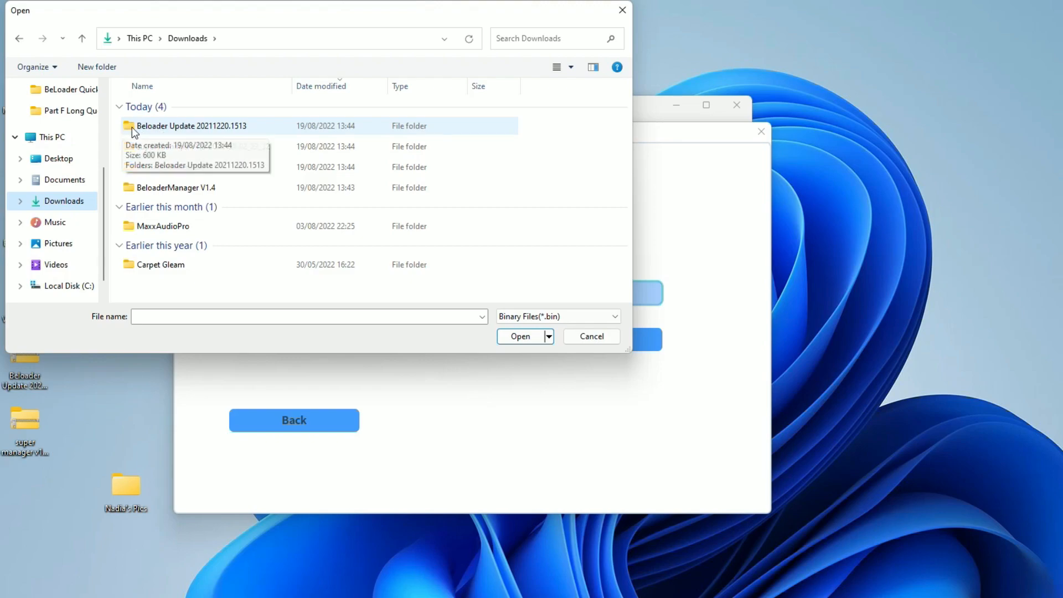
{"action": "double_click", "coordinate": [150, 128]}
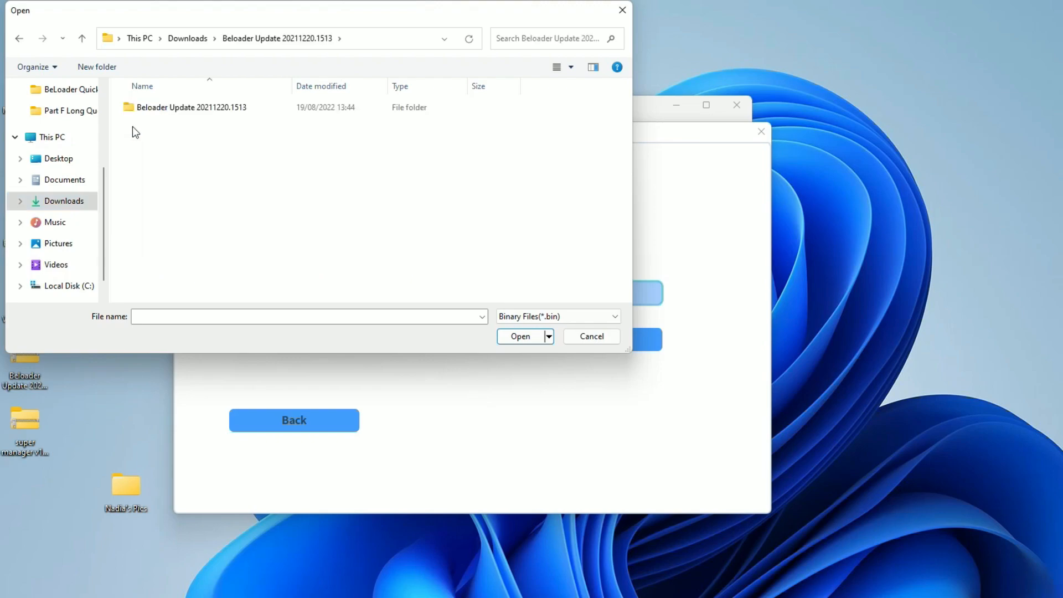
{"action": "left_click_drag", "start_coordinate": [243, 25], "coordinate": [497, 256]}
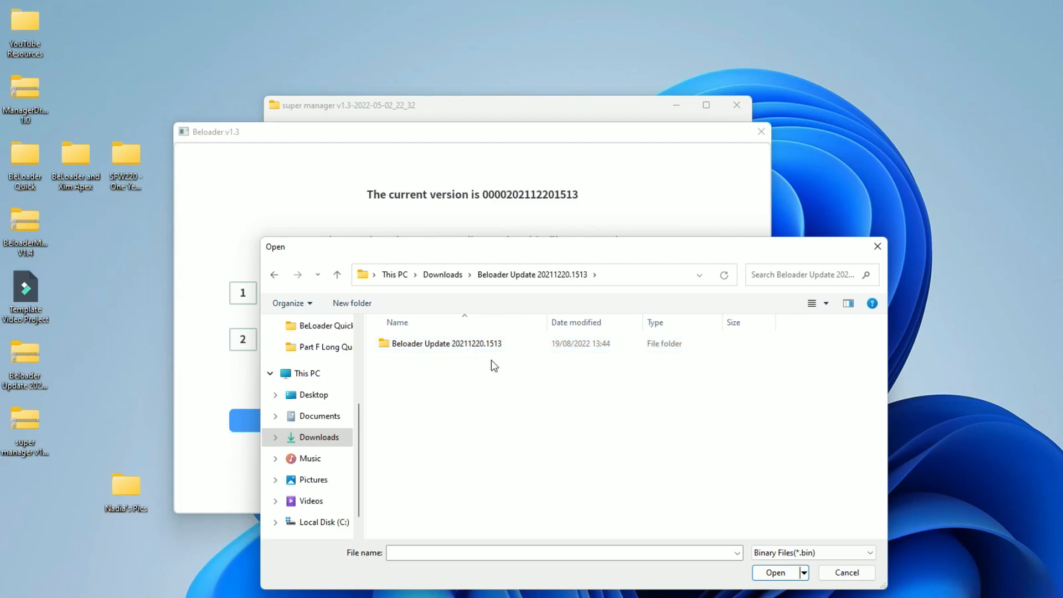
{"action": "double_click", "coordinate": [387, 345]}
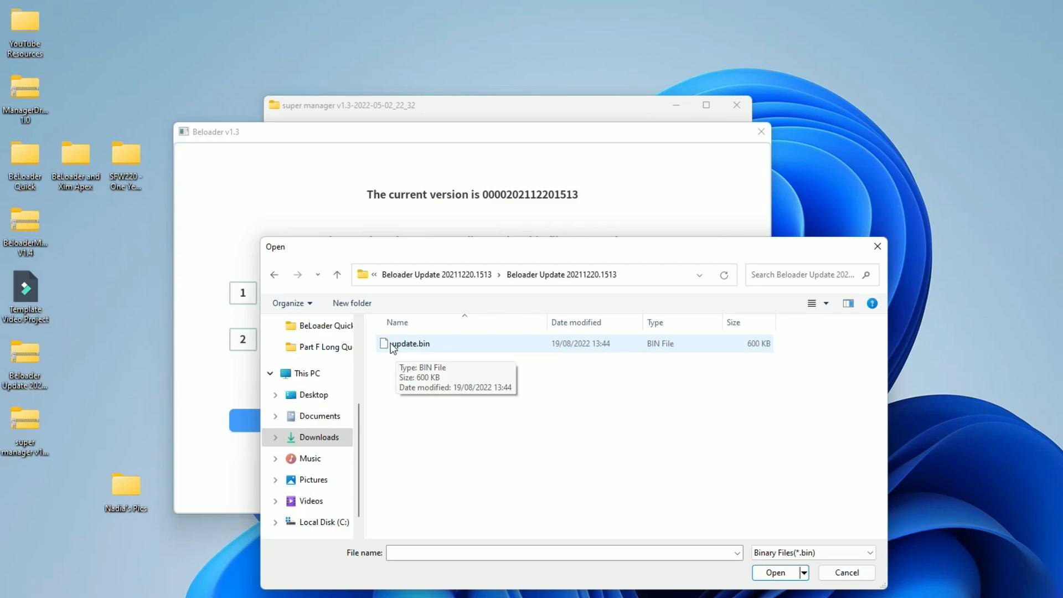
{"action": "left_click", "coordinate": [392, 345]}
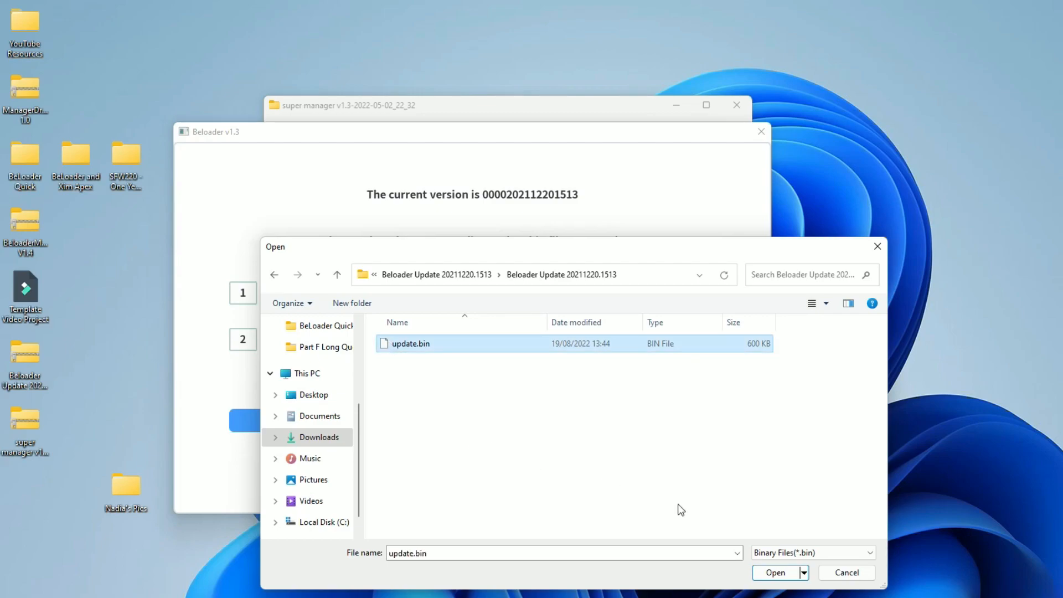
{"action": "left_click", "coordinate": [773, 573]}
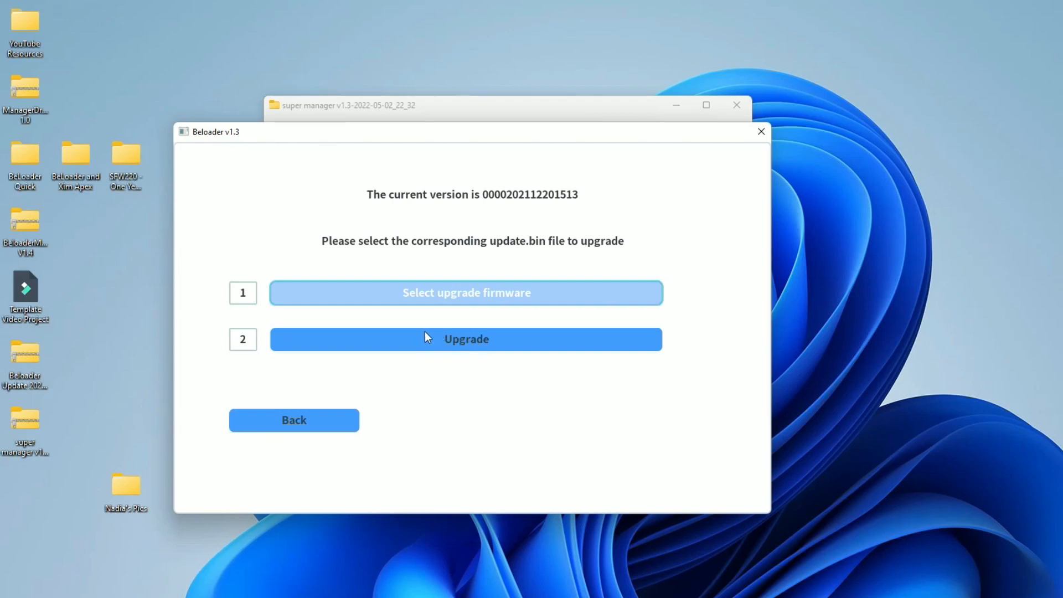
{"action": "left_click", "coordinate": [444, 344]}
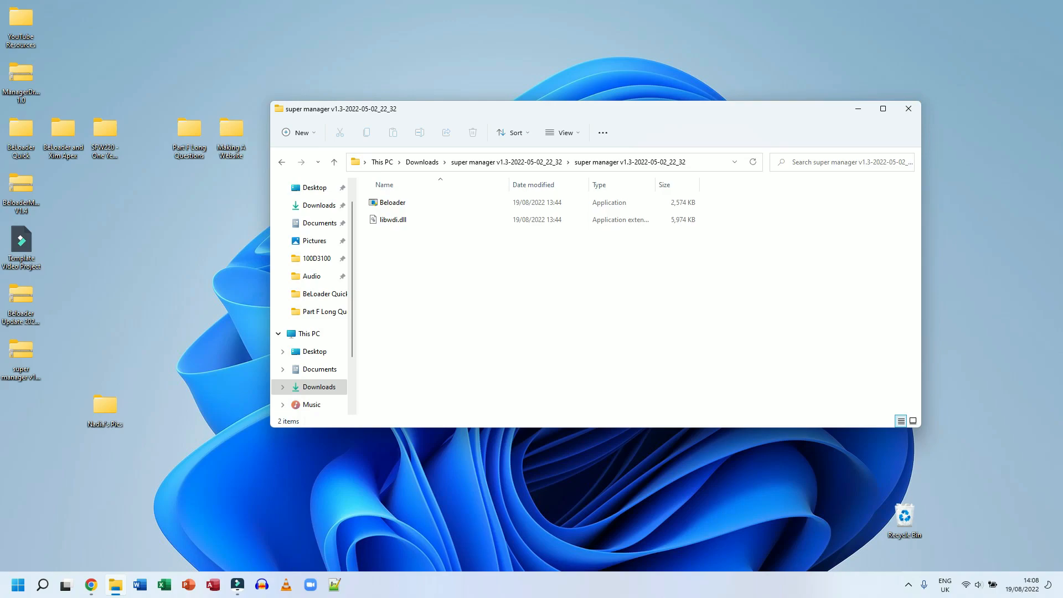
- Relaunch the Beloader application from the super manager folder and open its PS5 configuration page
{"action": "left_click", "coordinate": [375, 205]}
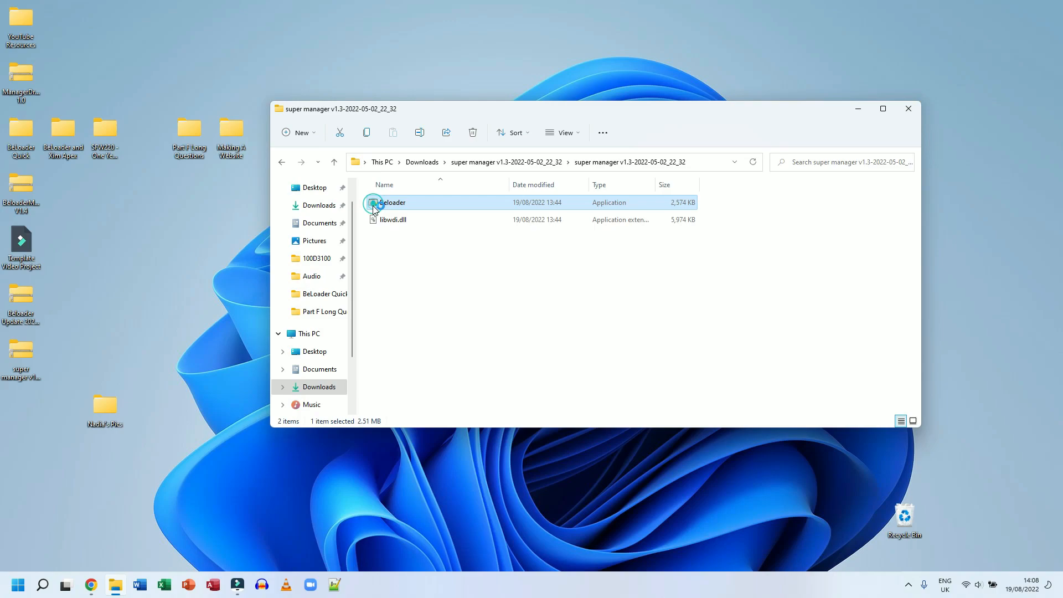
{"action": "double_click", "coordinate": [374, 205]}
{"action": "left_click_drag", "start_coordinate": [291, 58], "coordinate": [421, 72]}
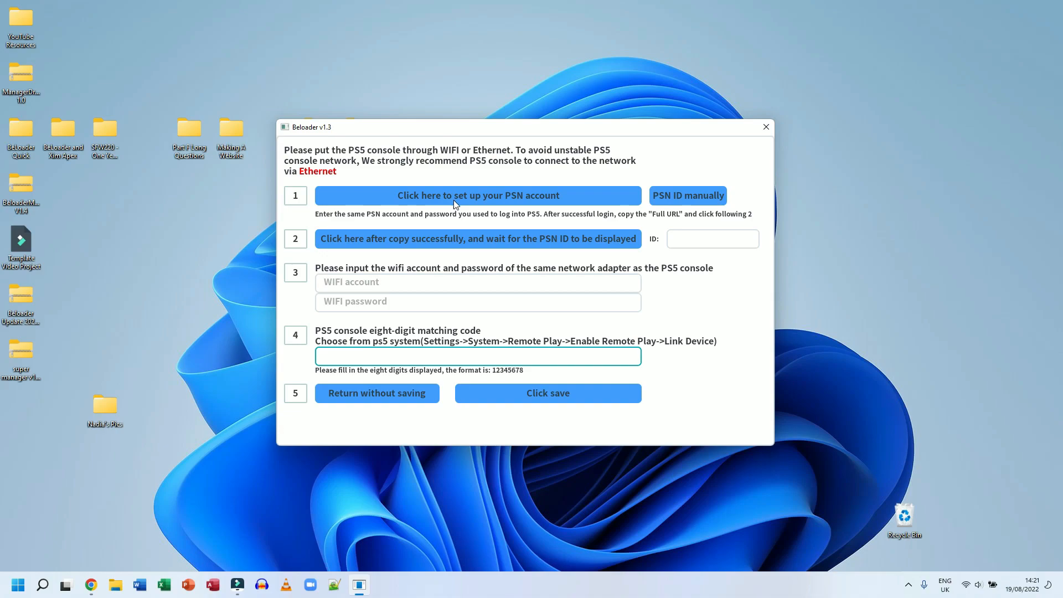
- Start the PSN account setup and sign in to PlayStation with the account used on the PS5
{"action": "left_click", "coordinate": [521, 197]}
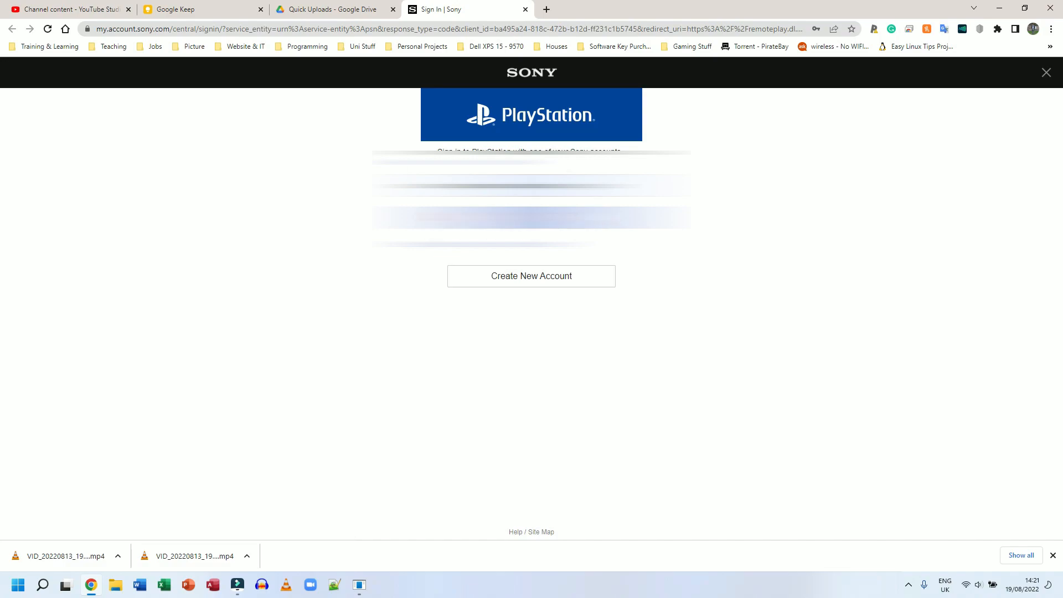
{"action": "left_click", "coordinate": [532, 186]}
{"action": "left_click", "coordinate": [701, 174]}
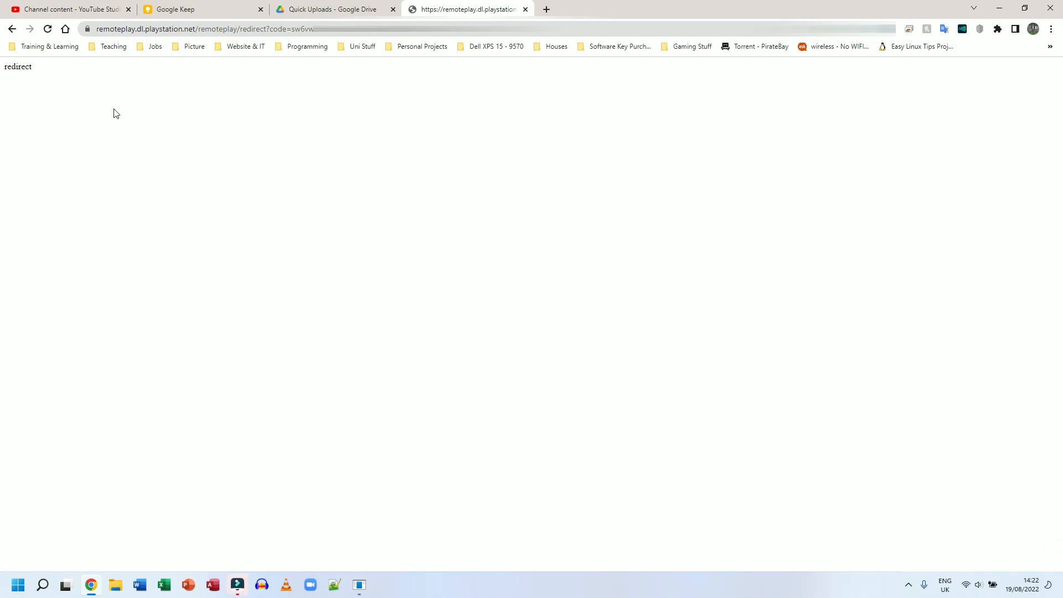
- Copy the full URL of the PlayStation remote play redirect page
{"action": "double_click", "coordinate": [34, 67]}
{"action": "left_click", "coordinate": [55, 82]}
{"action": "left_click_drag", "start_coordinate": [554, 29], "coordinate": [62, 36]}
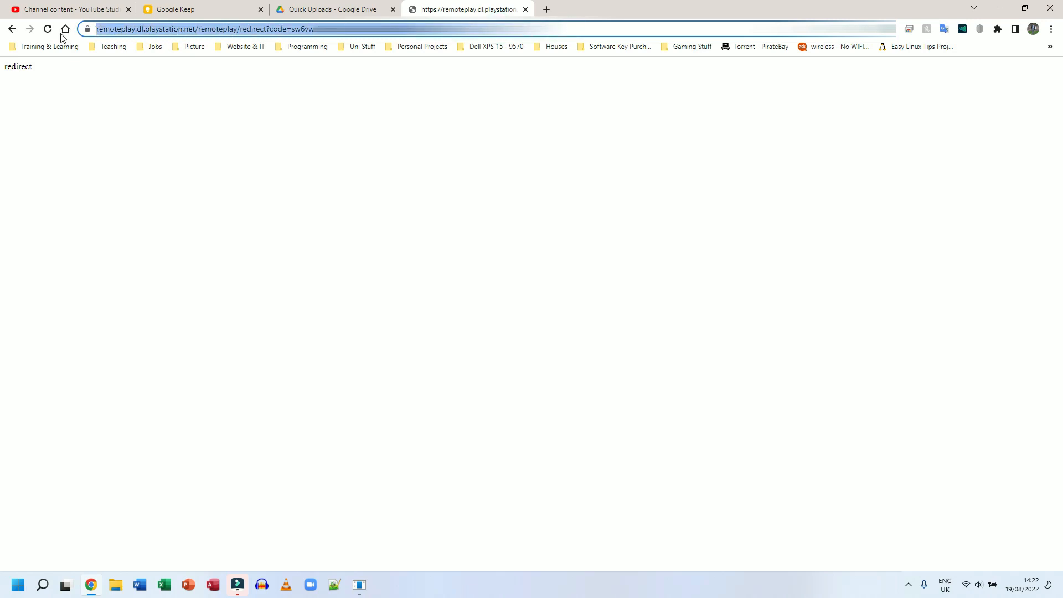
{"action": "right_click", "coordinate": [102, 31]}
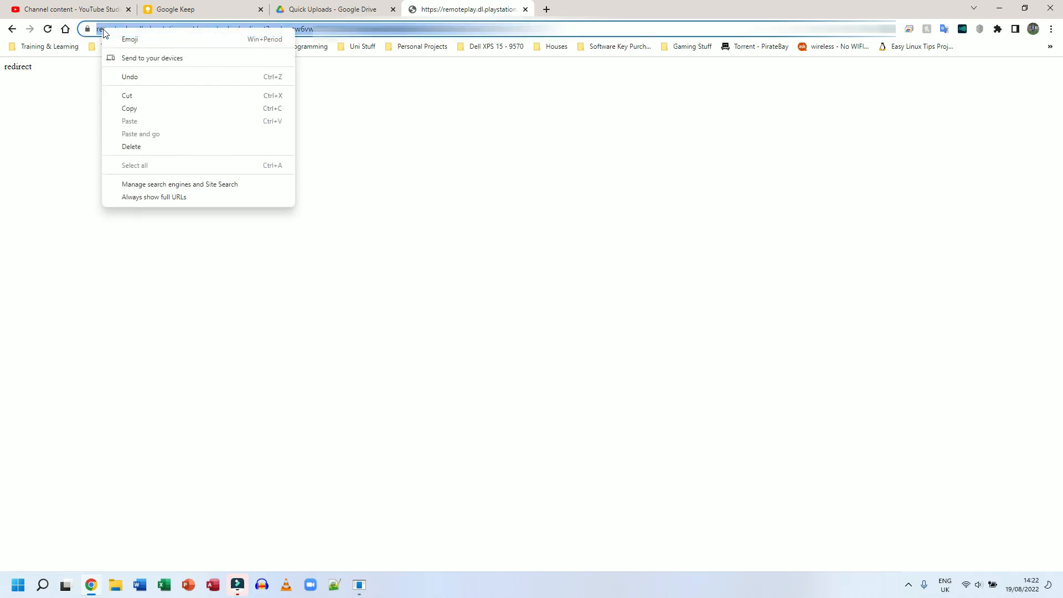
{"action": "left_click", "coordinate": [129, 109]}
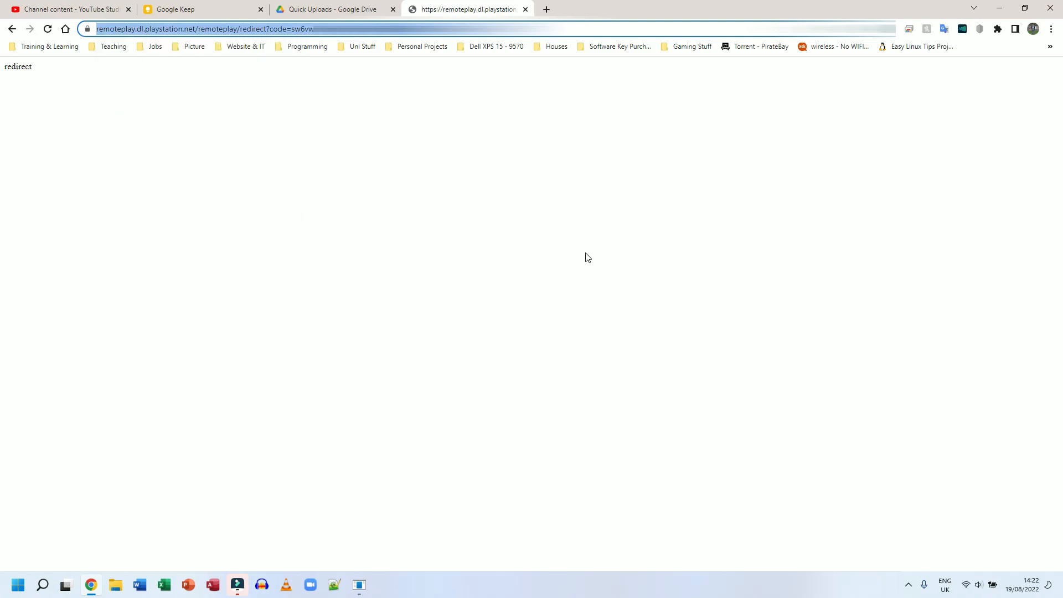
- Switch back to Beloader, retrieve the PSN ID from the copied URL, and fill in the WIFI account and password of the PS5's network
{"action": "left_click", "coordinate": [999, 8]}
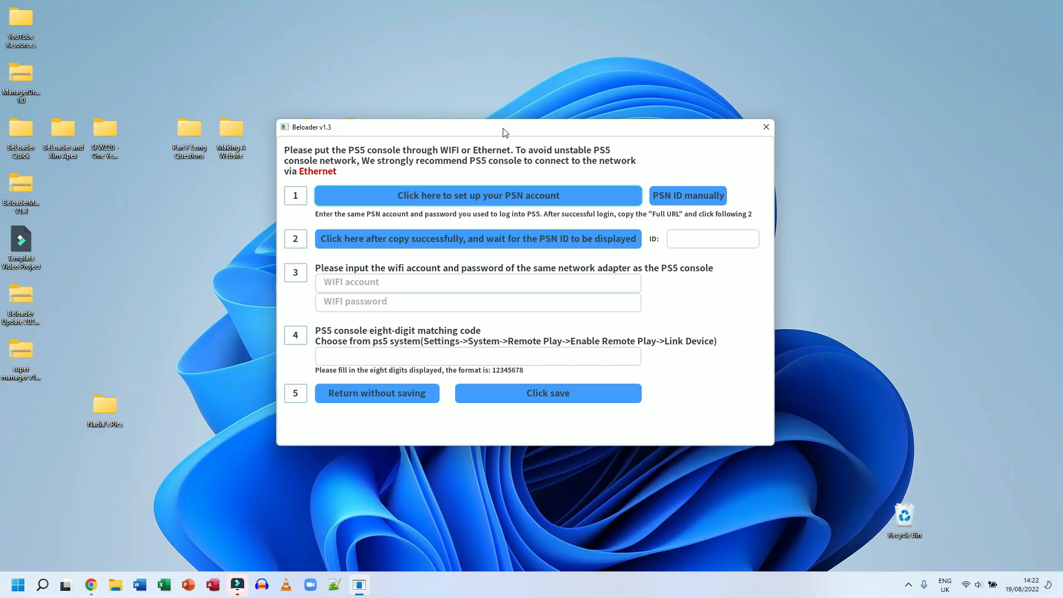
{"action": "left_click_drag", "start_coordinate": [521, 121], "coordinate": [518, 107]}
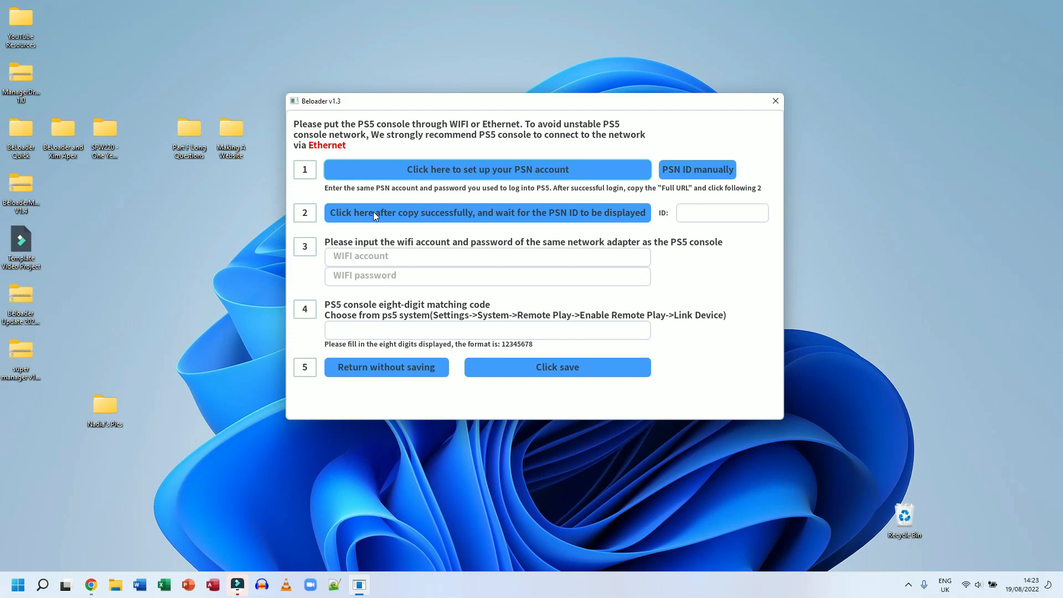
{"action": "left_click", "coordinate": [459, 213]}
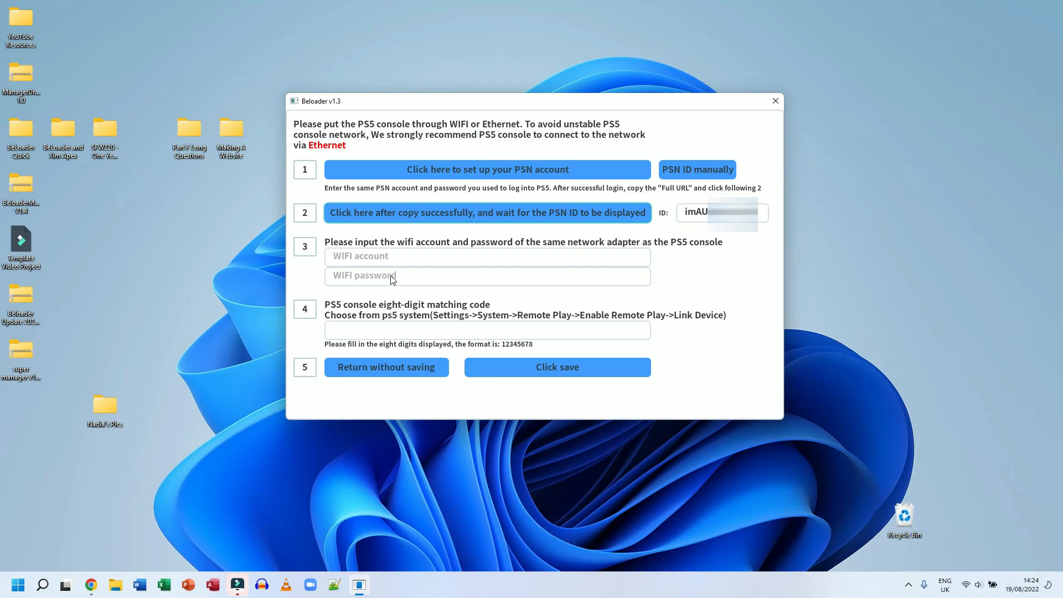
{"action": "left_click", "coordinate": [398, 260]}
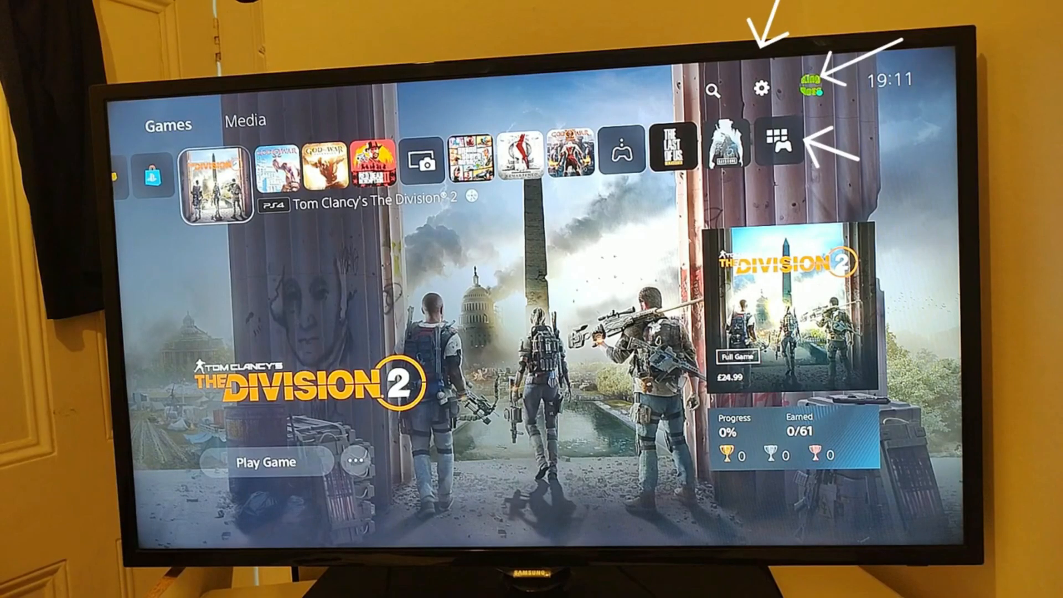
- Switch to the PS5 and open the System section of its settings from the home screen
{"action": "key", "text": "Up"}
{"action": "key", "text": "Right"}
{"action": "key", "text": "Right"}
{"action": "key", "text": "Right"}
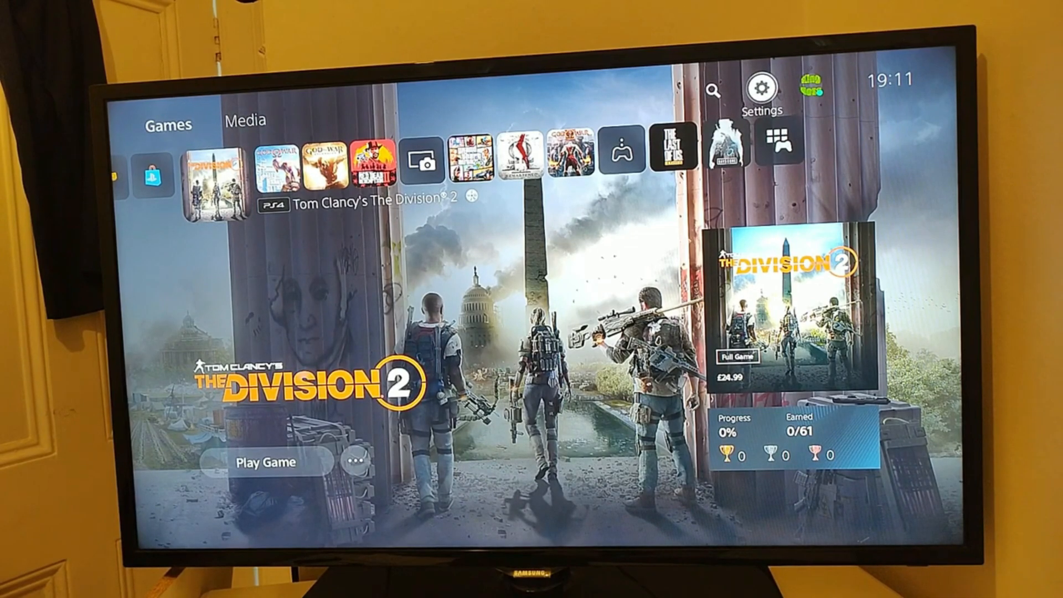
{"action": "key", "text": "Return"}
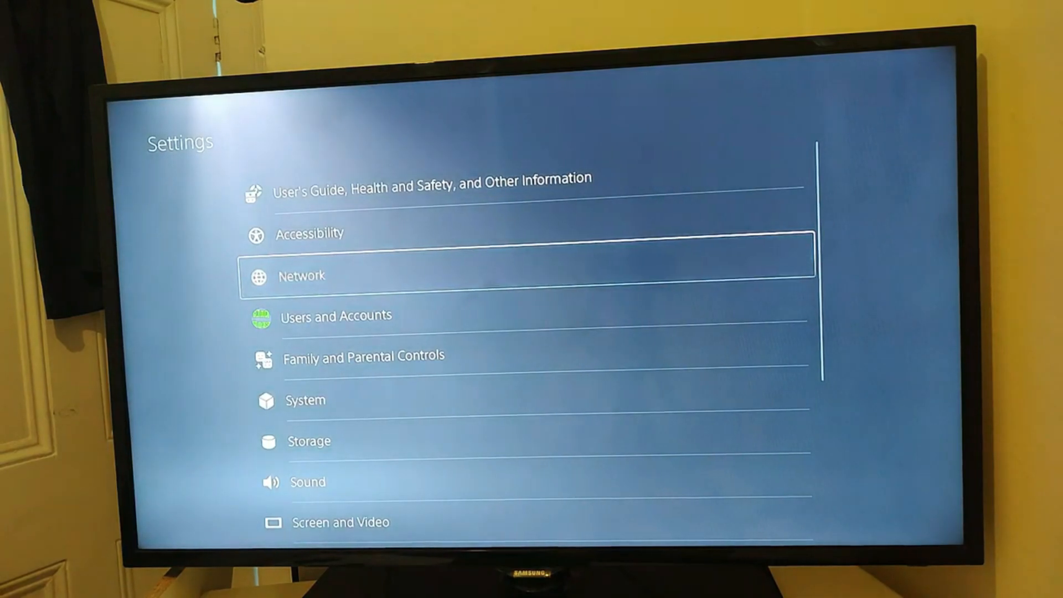
{"action": "key", "text": "Down"}
{"action": "key", "text": "Down"}
{"action": "key", "text": "Down"}
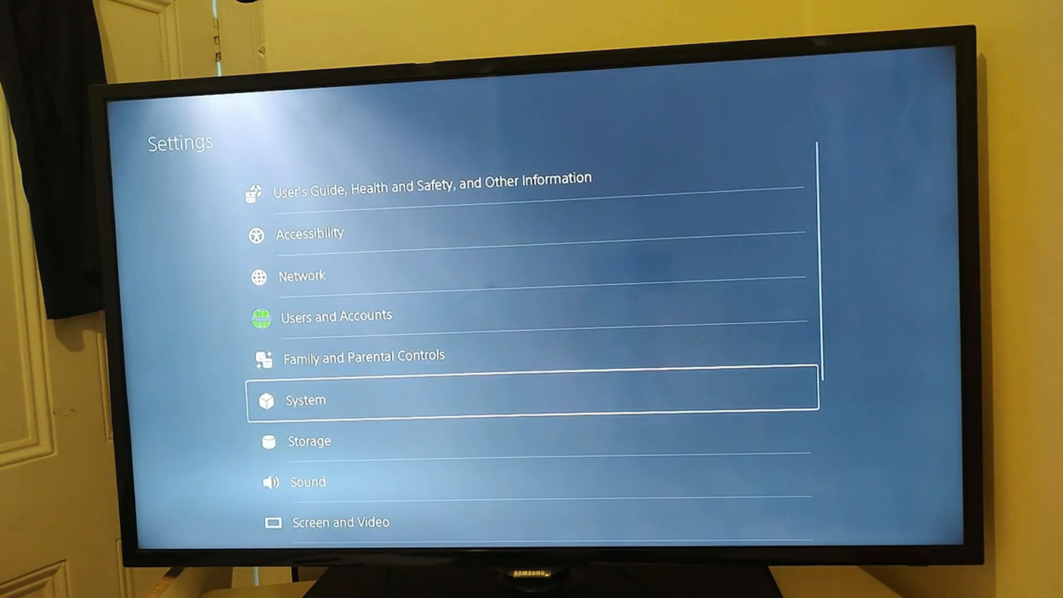
{"action": "key", "text": "Return"}
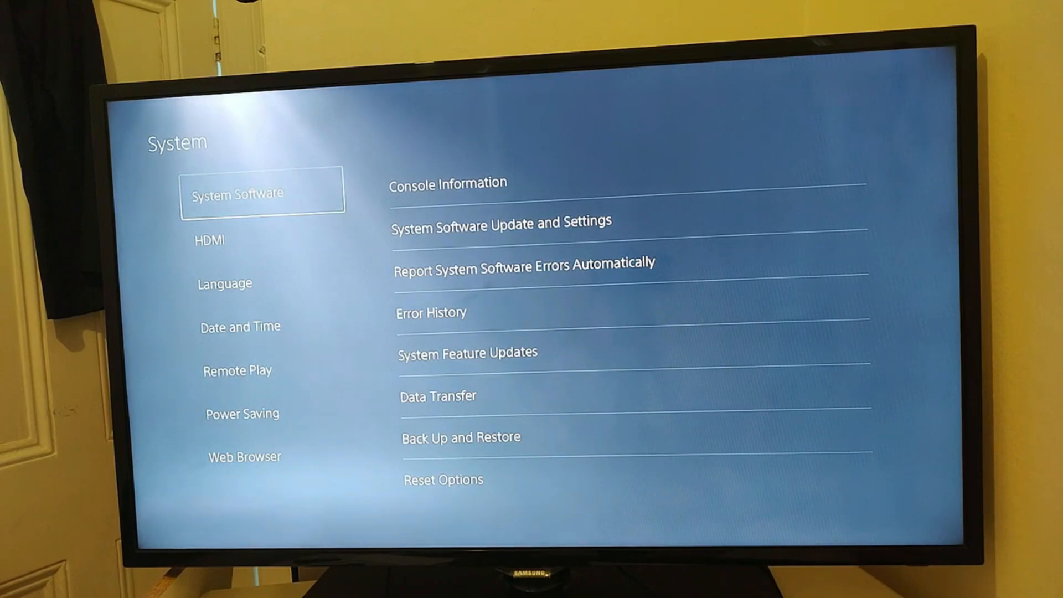
- Open Link Device in the PS5's Remote Play settings to generate a device linking code
{"action": "key", "text": "Down"}
{"action": "key", "text": "Down"}
{"action": "key", "text": "Down"}
{"action": "key", "text": "Down"}
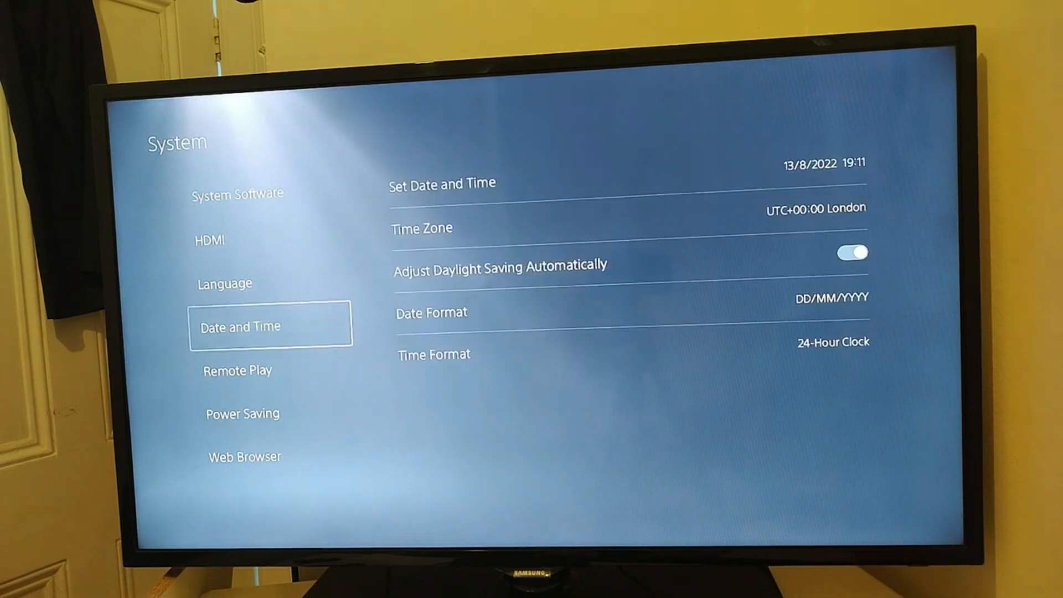
{"action": "key", "text": "Right"}
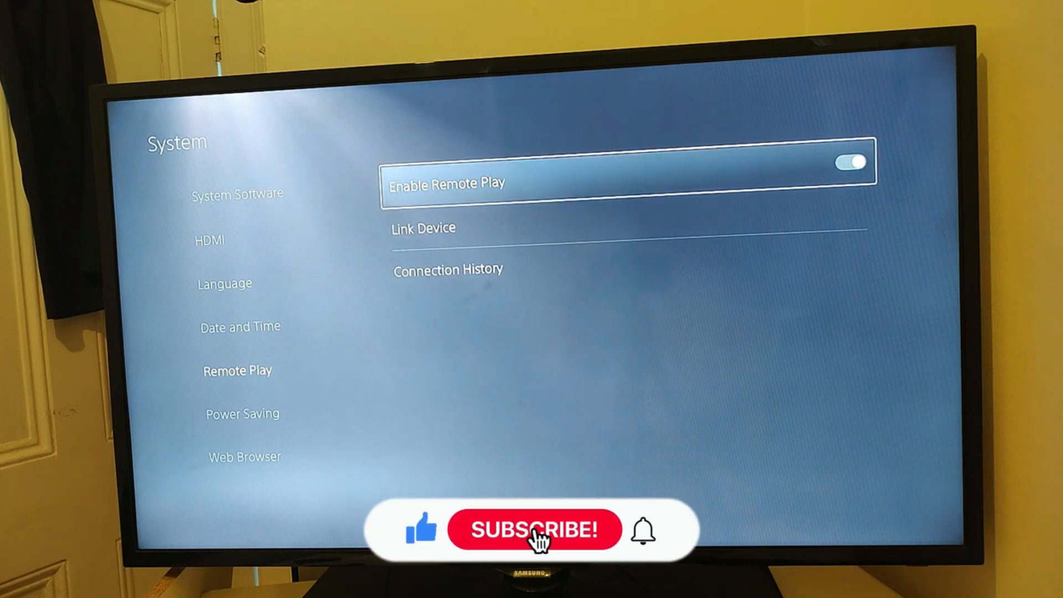
{"action": "key", "text": "Down"}
{"action": "key", "text": "Up"}
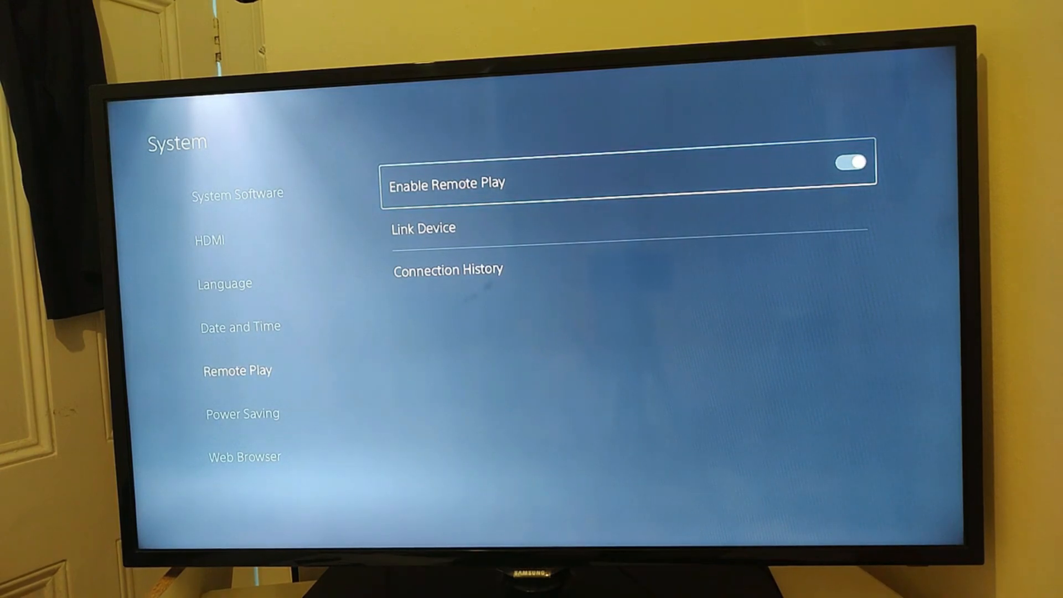
{"action": "key", "text": "Down"}
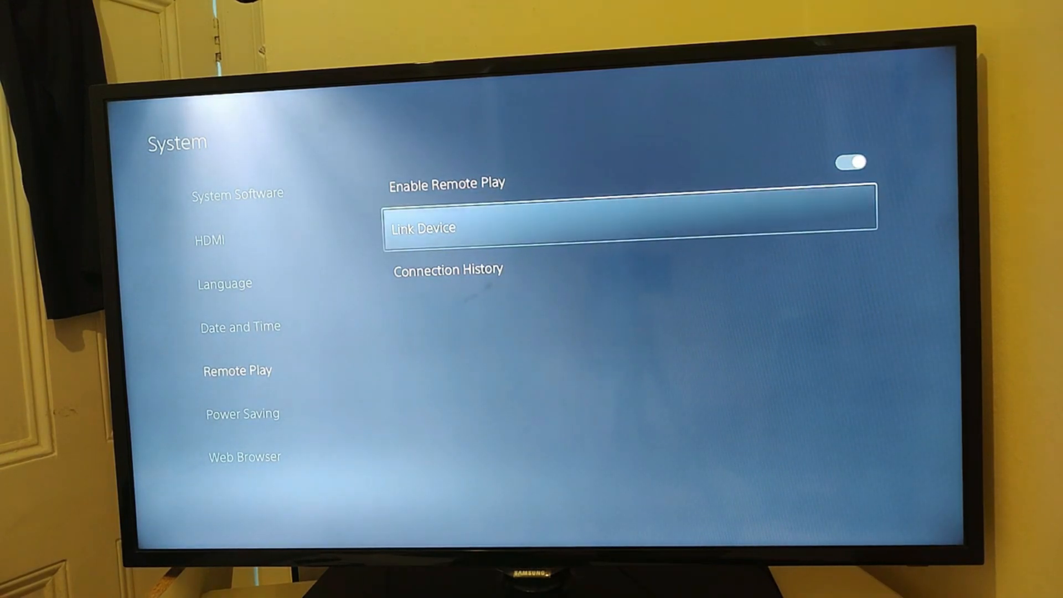
{"action": "key", "text": "Return"}
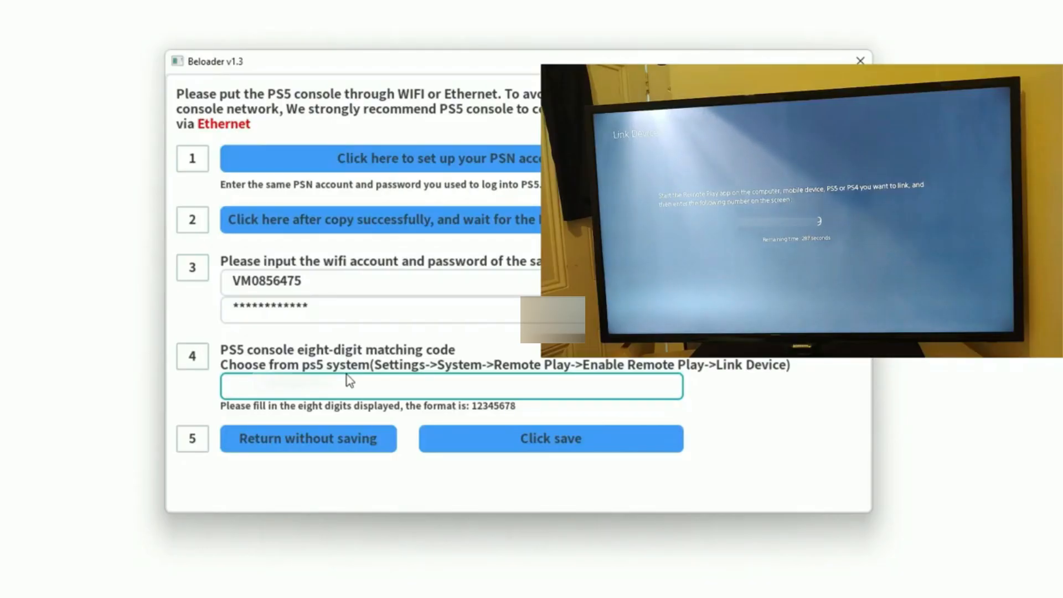
- Enter the PS5 console's eight-digit matching code in Beloader and save the configuration
{"action": "type", "text": "104"}
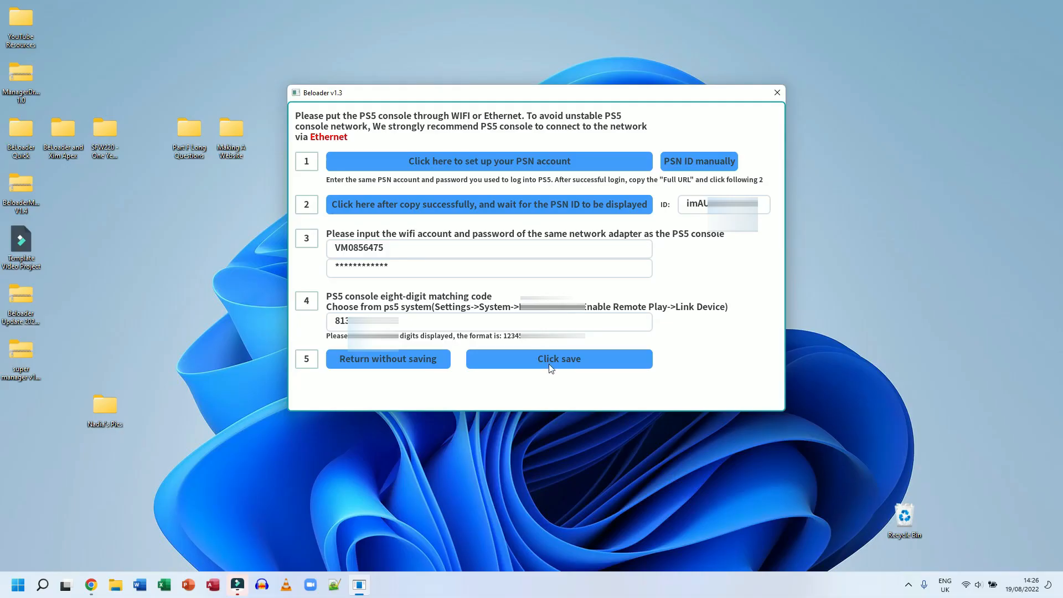
{"action": "left_click", "coordinate": [552, 367]}
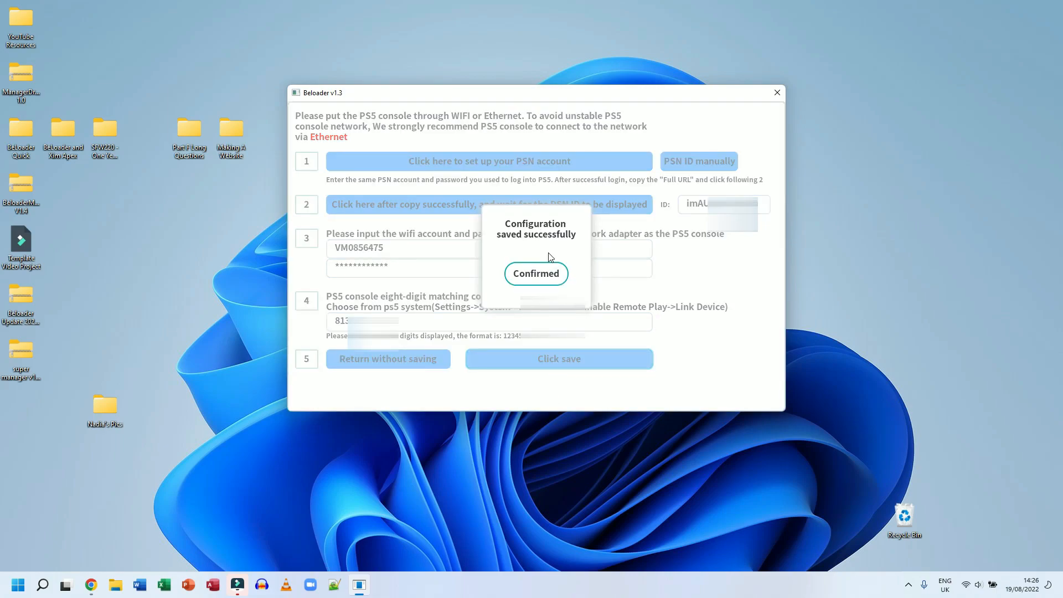
{"action": "left_click", "coordinate": [558, 266]}
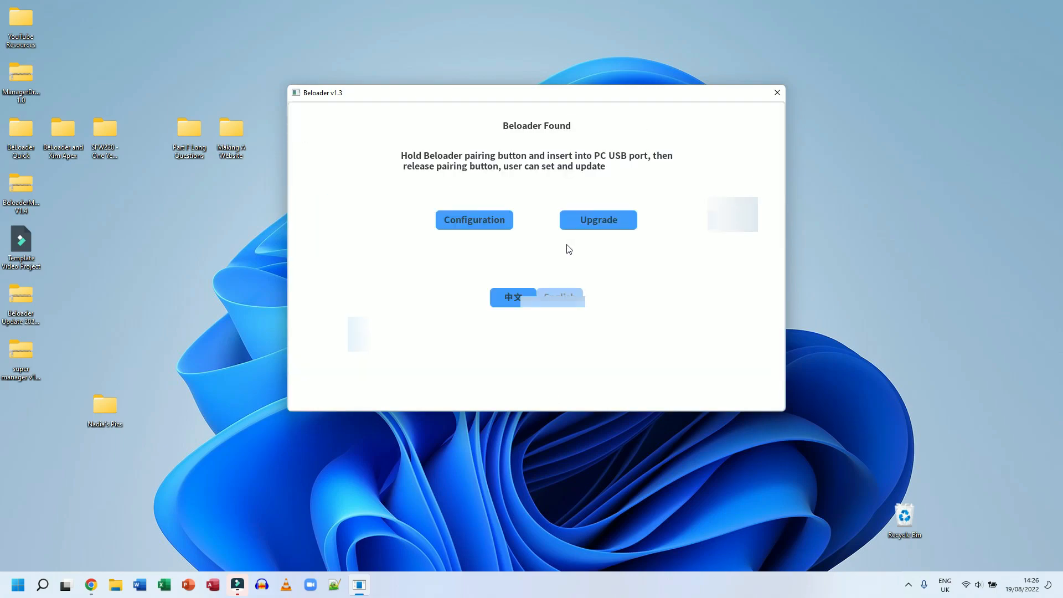